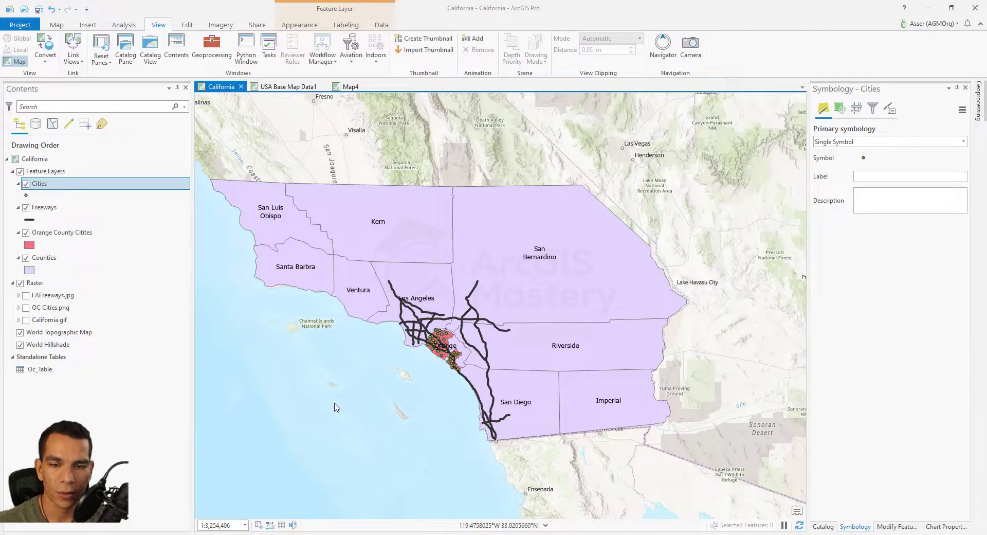
right_click(50, 258)
left_click(78, 525)
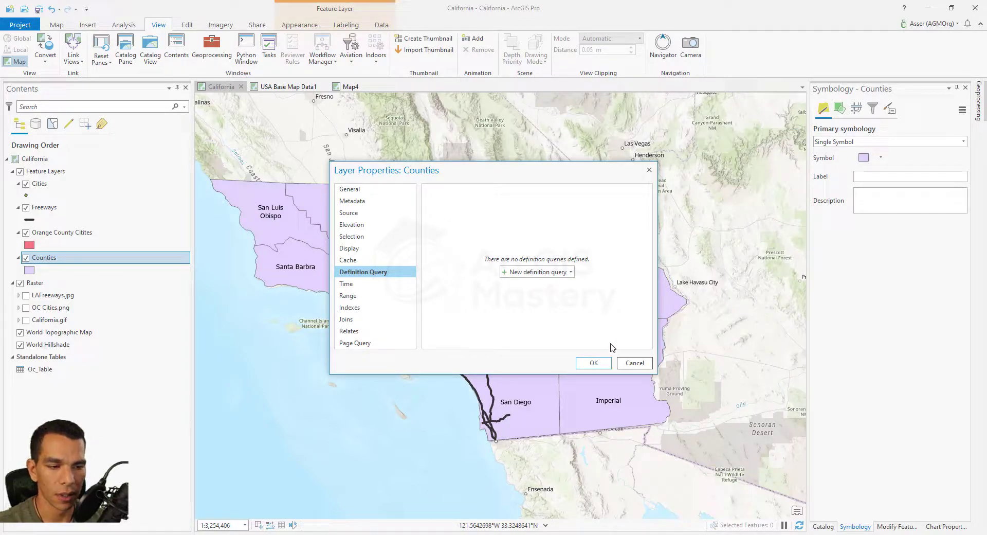
left_click(635, 363)
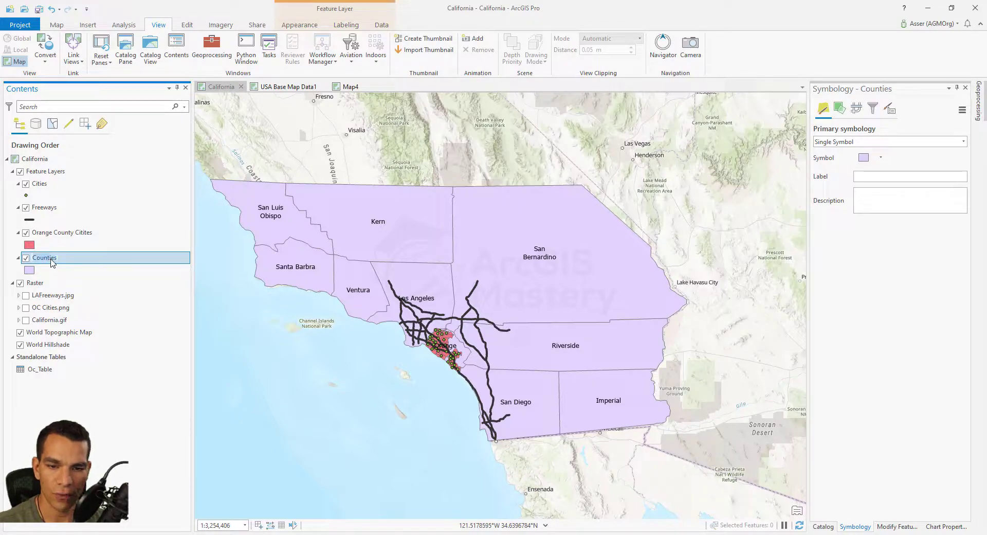
Rename the Counties layer as Large Counties.
type("Large")
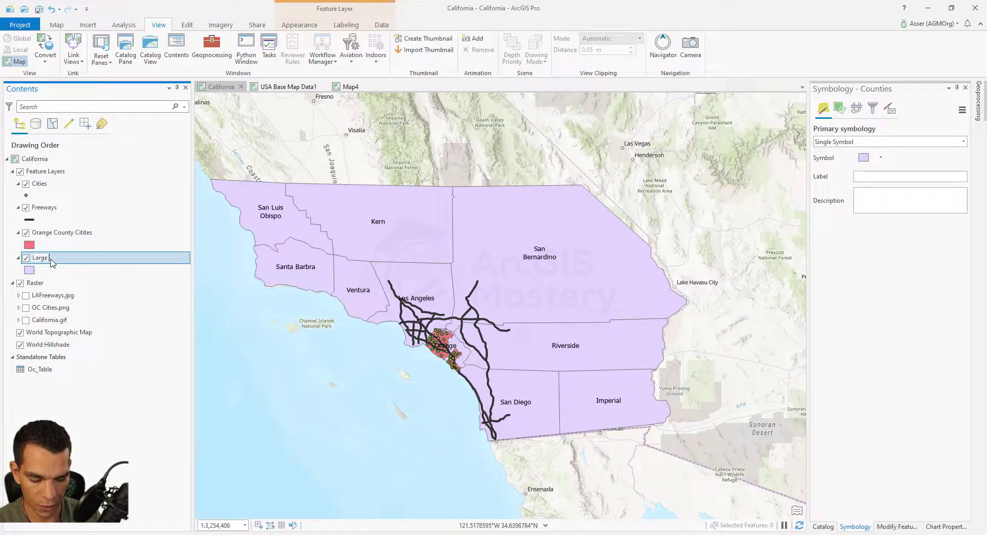
type(" Counties")
key("Return")
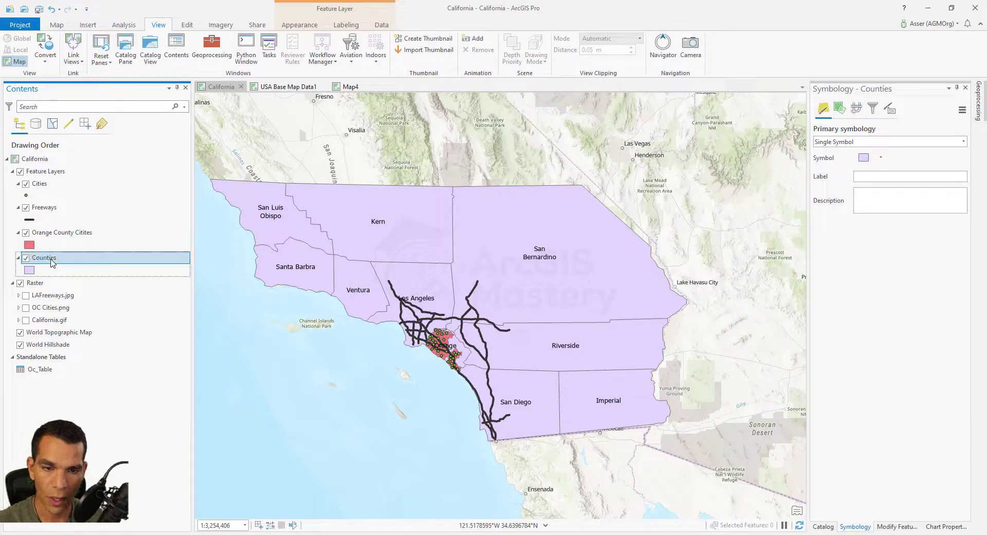
Add a definition query to the Large Counties layer where Area is greater than or equal to 3000.
right_click(52, 262)
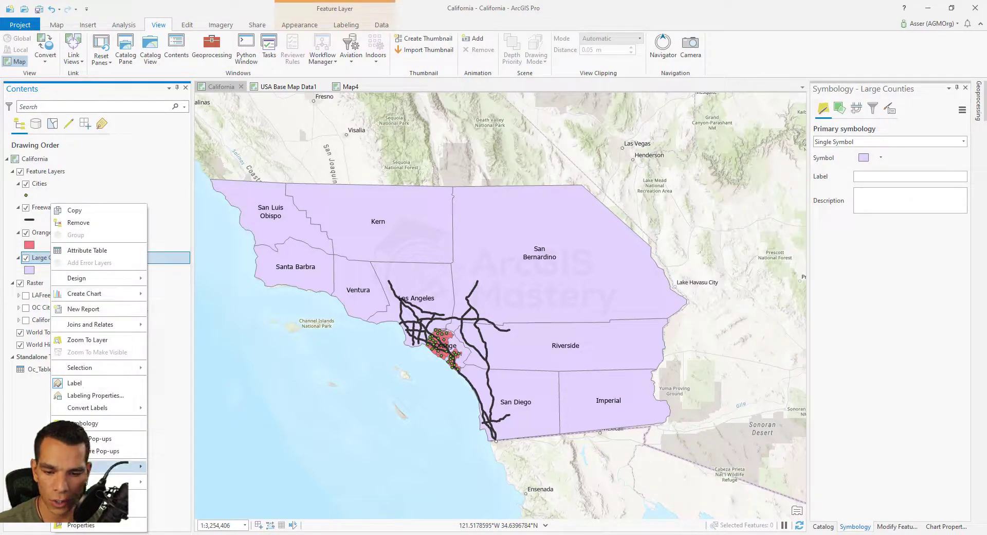
left_click(101, 524)
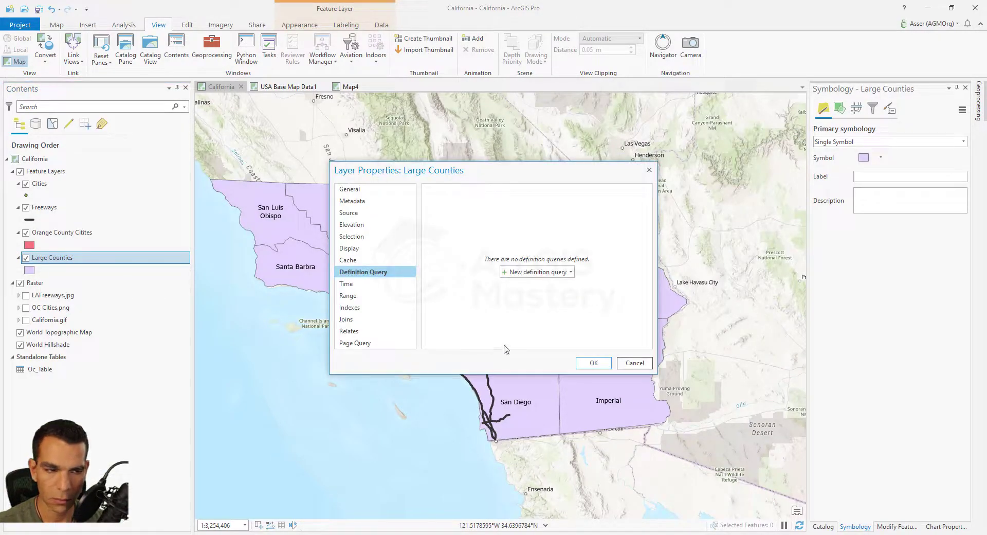
left_click(537, 273)
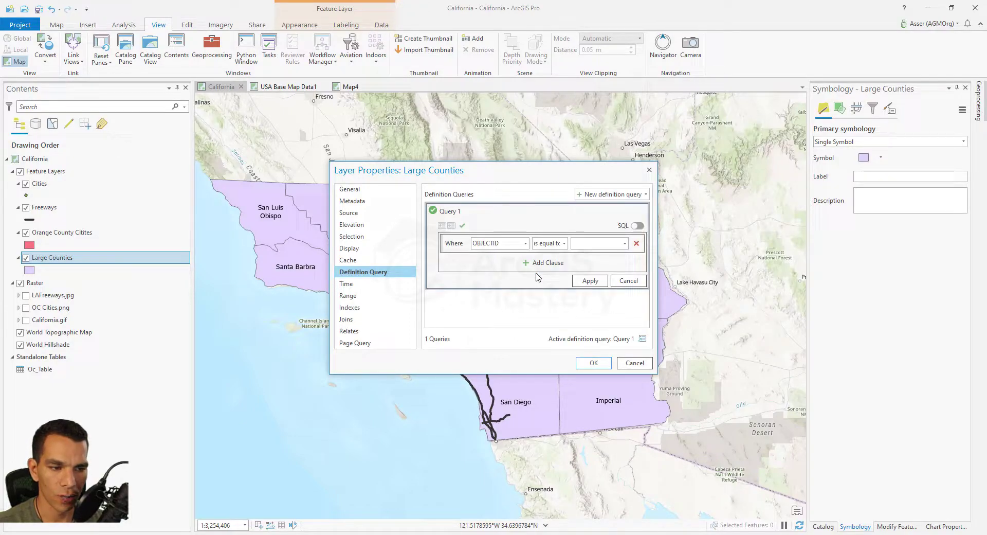
left_click(526, 244)
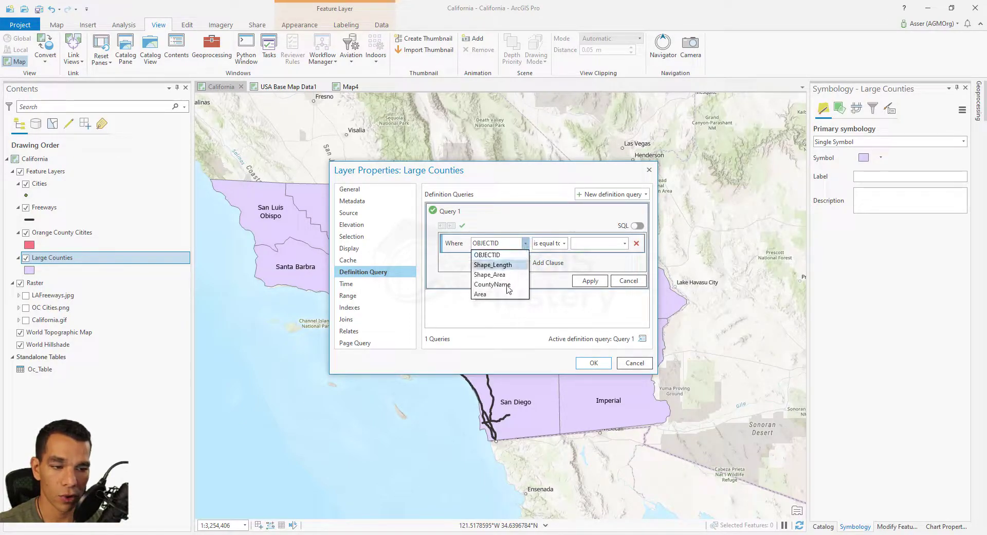
left_click(503, 292)
left_click(564, 243)
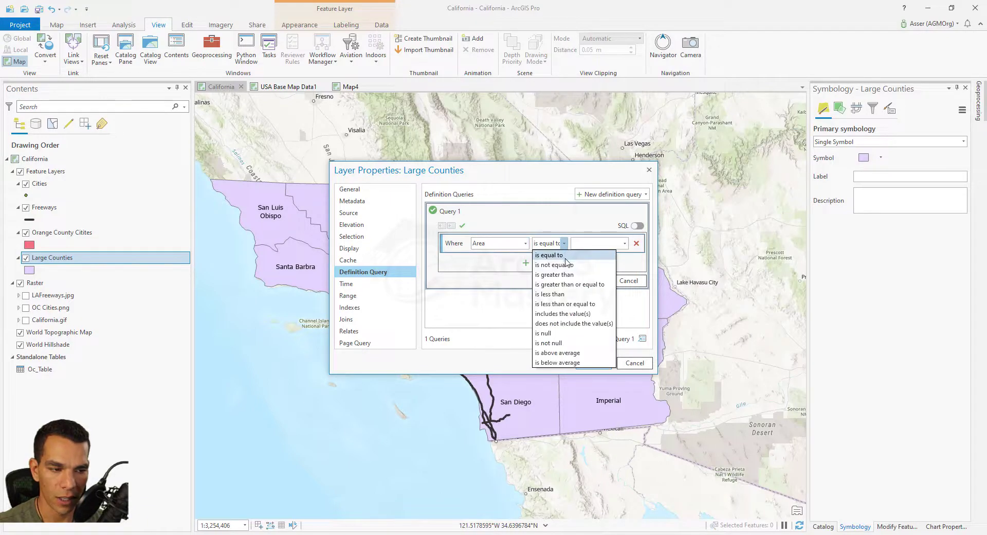
left_click(582, 284)
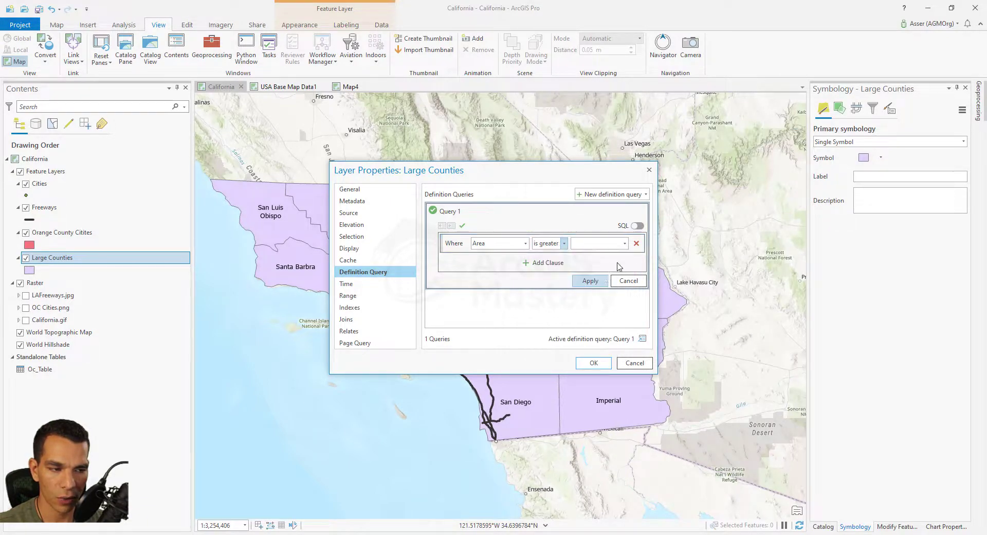
left_click(624, 243)
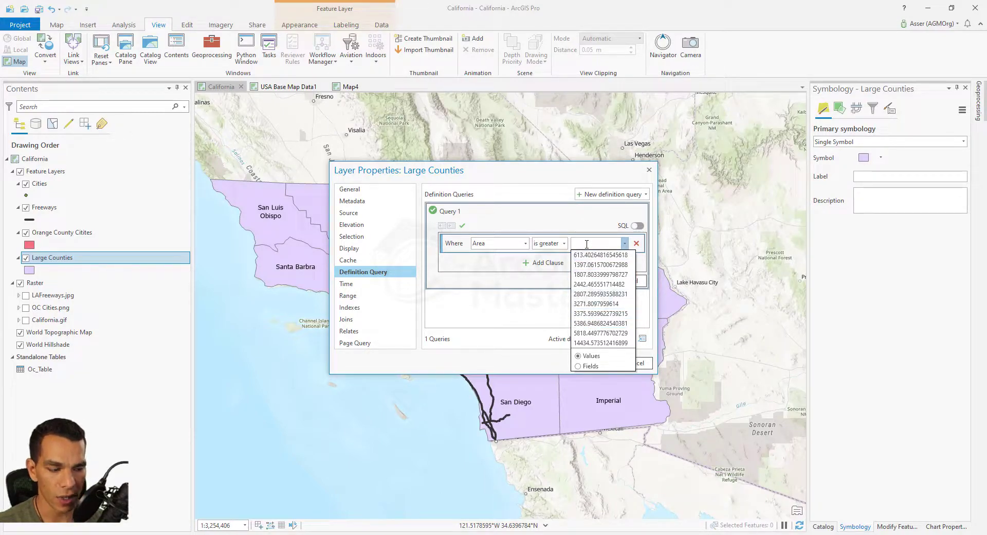
type("3000")
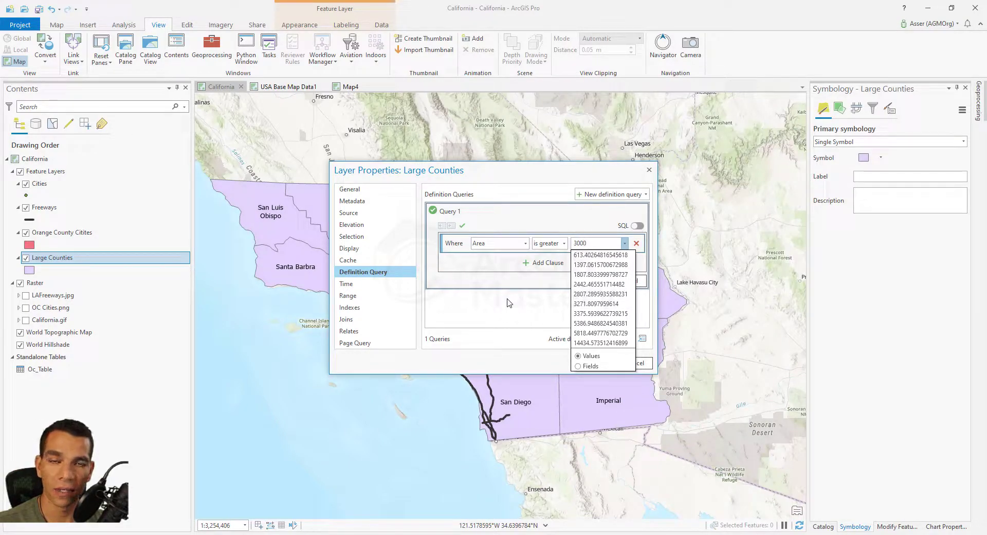
left_click(508, 303)
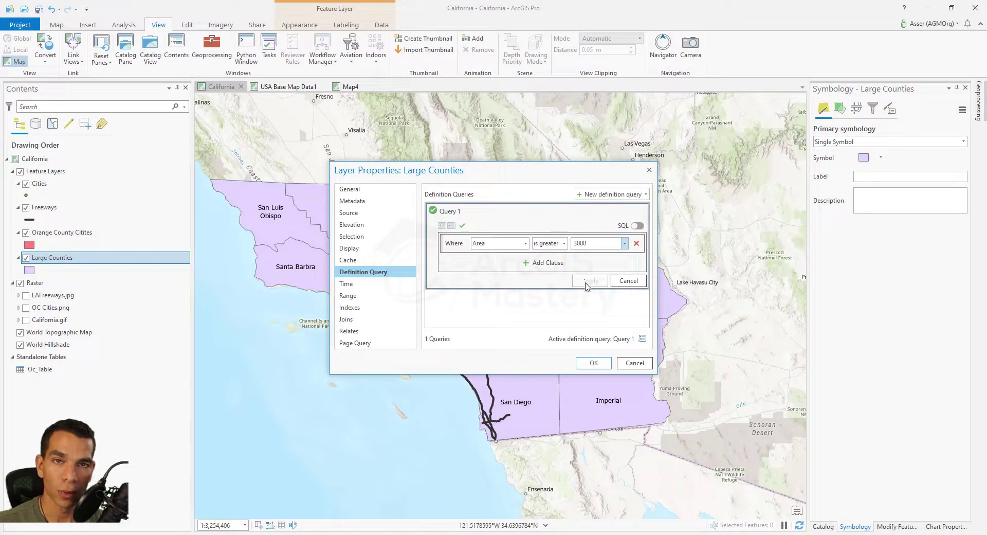
left_click(630, 286)
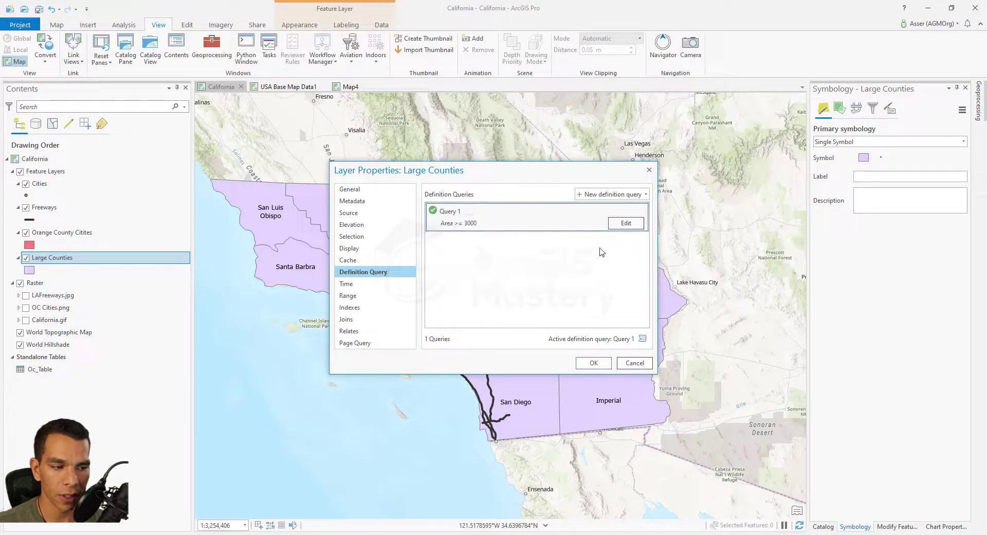
left_click(594, 363)
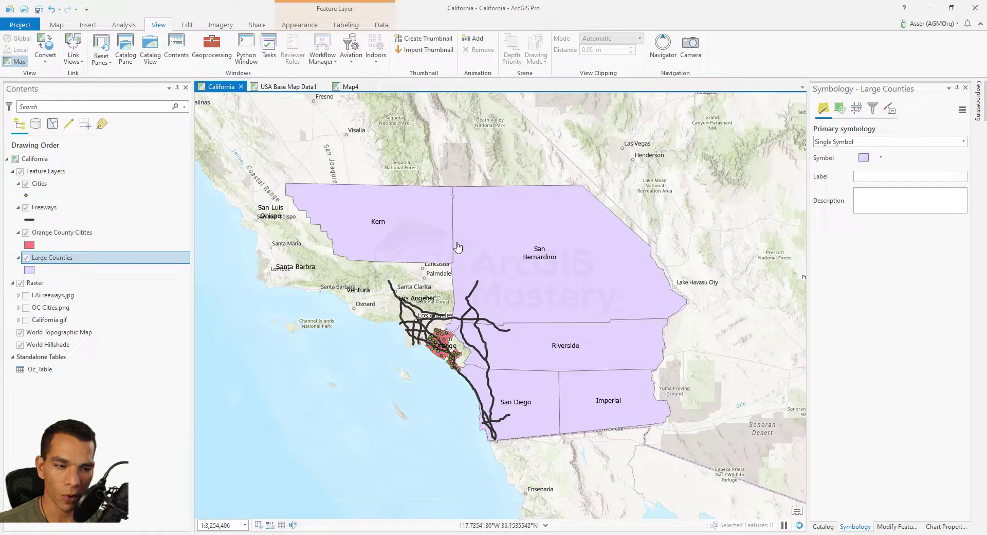
Duplicate the Large Counties layer within the Feature Layers group and place the copy directly below the original.
left_click(72, 264)
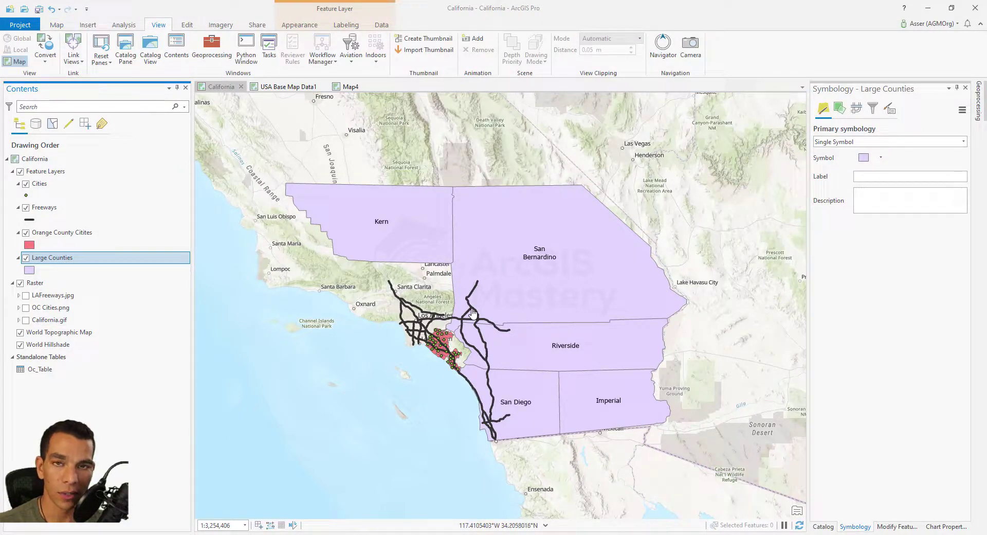
mouse_move(473, 312)
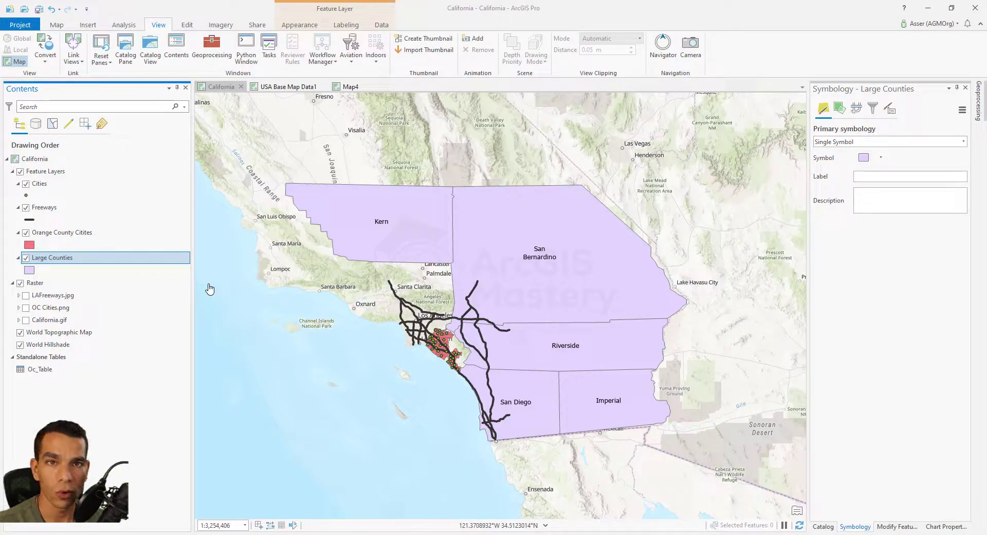
right_click(67, 263)
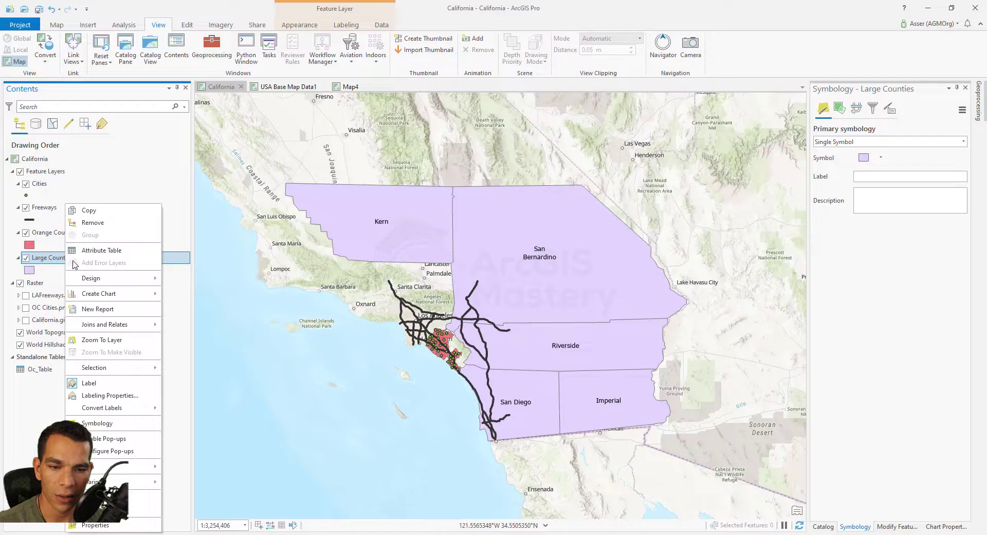
left_click(89, 210)
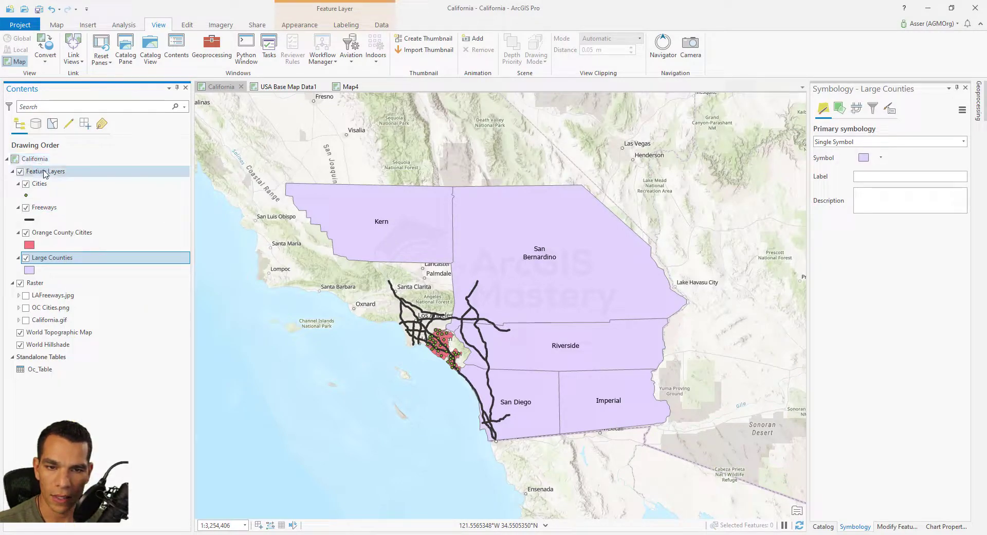
right_click(45, 174)
left_click(85, 222)
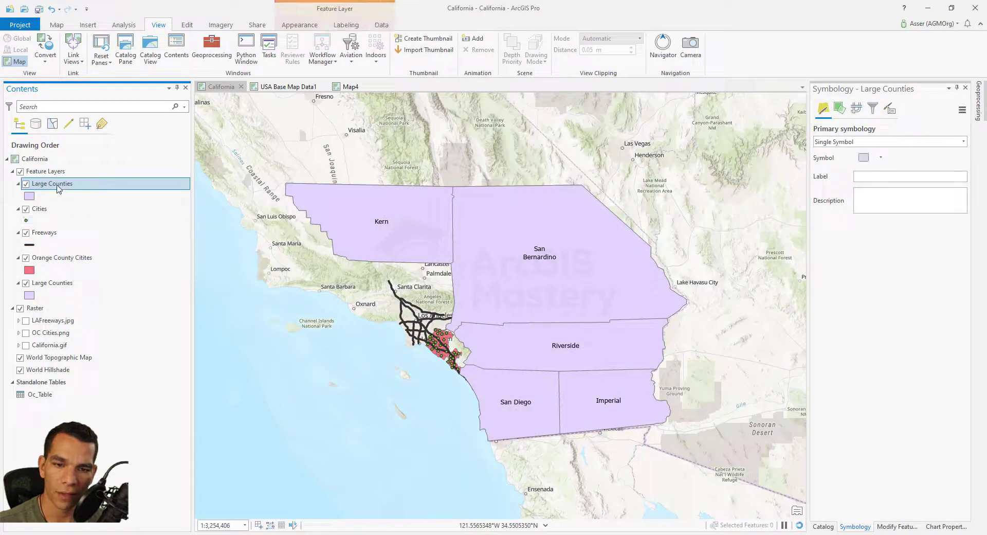
left_click_drag(58, 189, 65, 293)
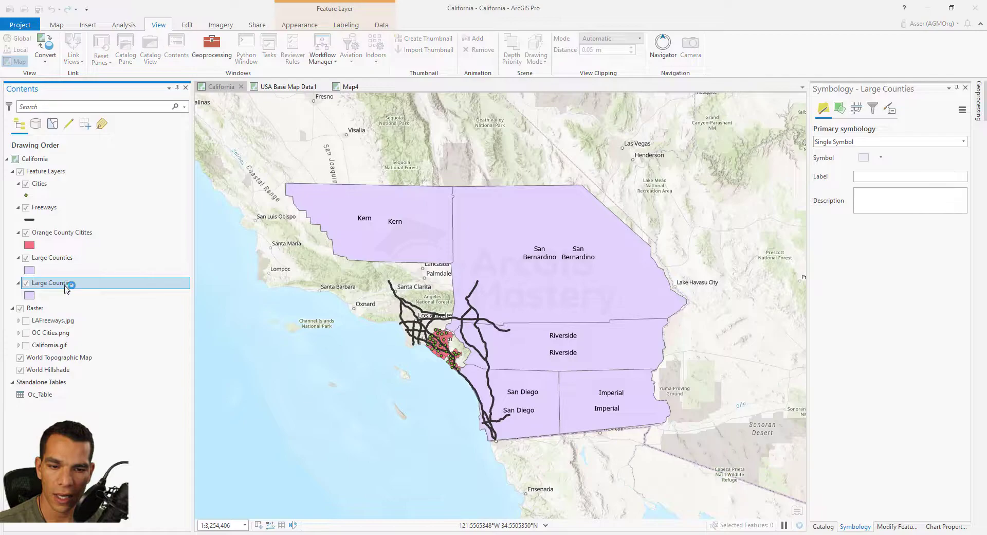
Rename the lower Large Counties copy as Small Counties.
left_click(65, 284)
left_click(49, 283)
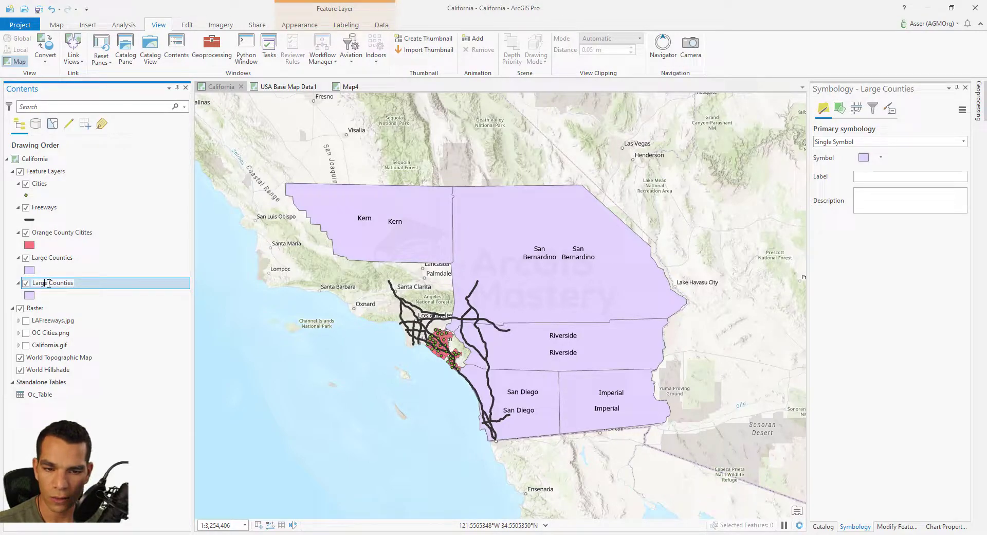
key("BackSpace")
key("BackSpace")
key("BackSpace")
key("BackSpace")
key("BackSpace")
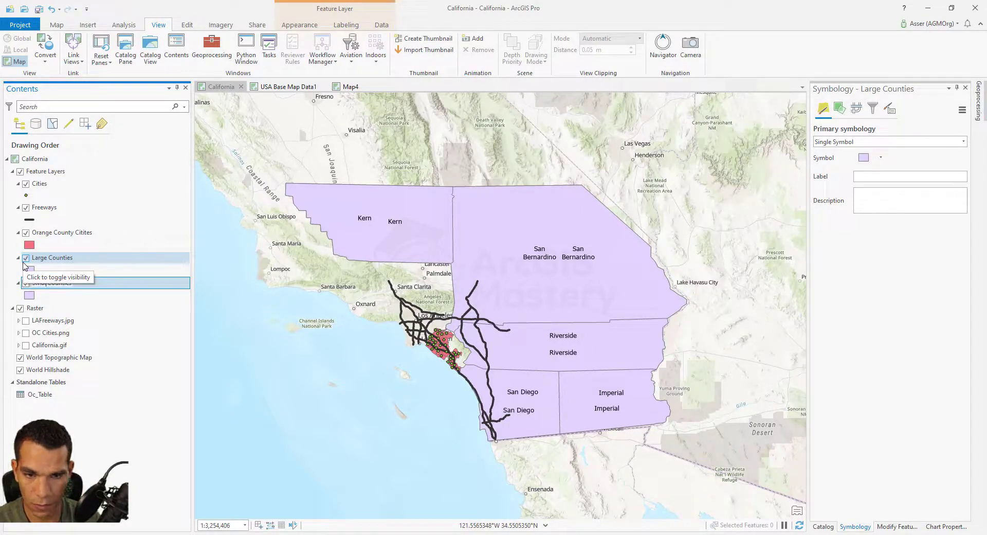
key("Return")
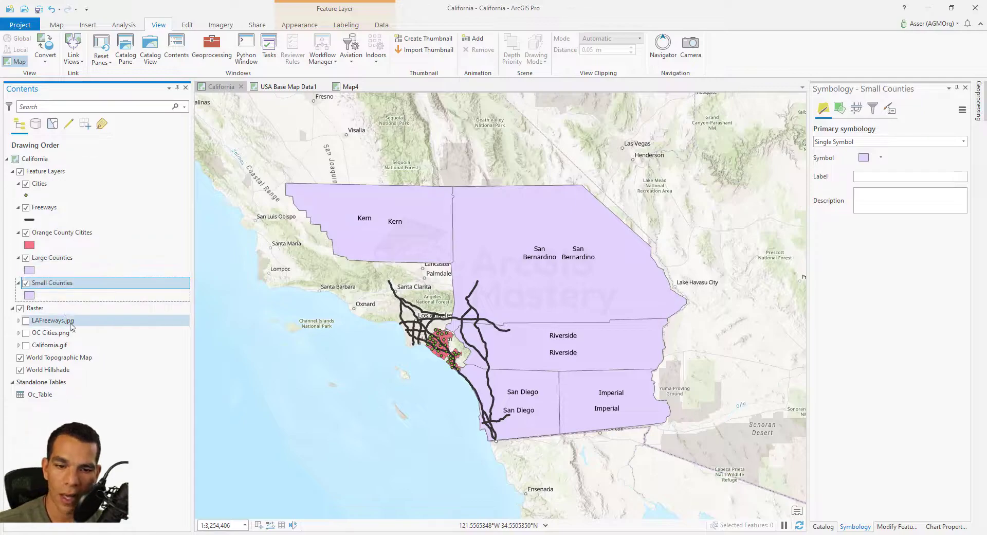
Change the Small Counties definition query so that Area is less than 3000.
right_click(57, 289)
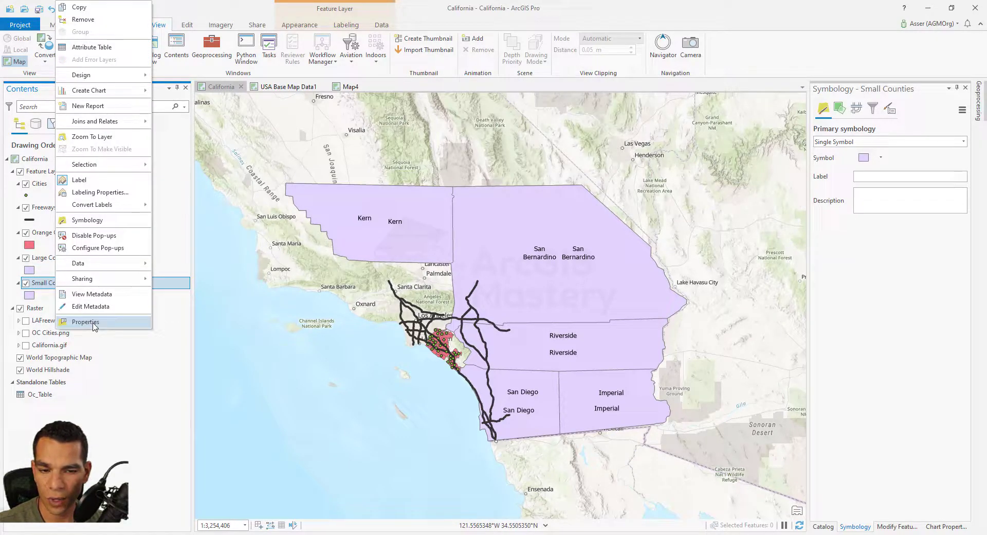
left_click(94, 327)
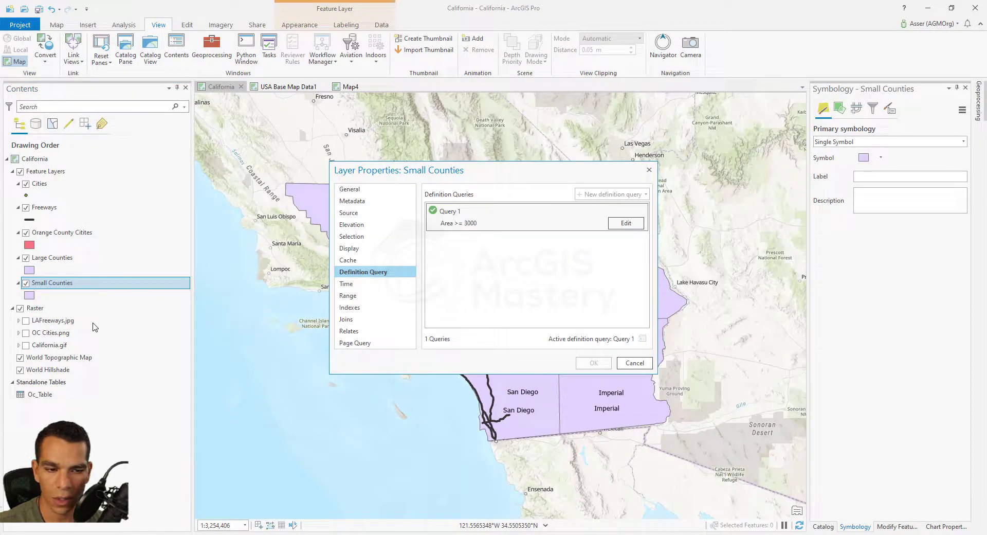
left_click(627, 224)
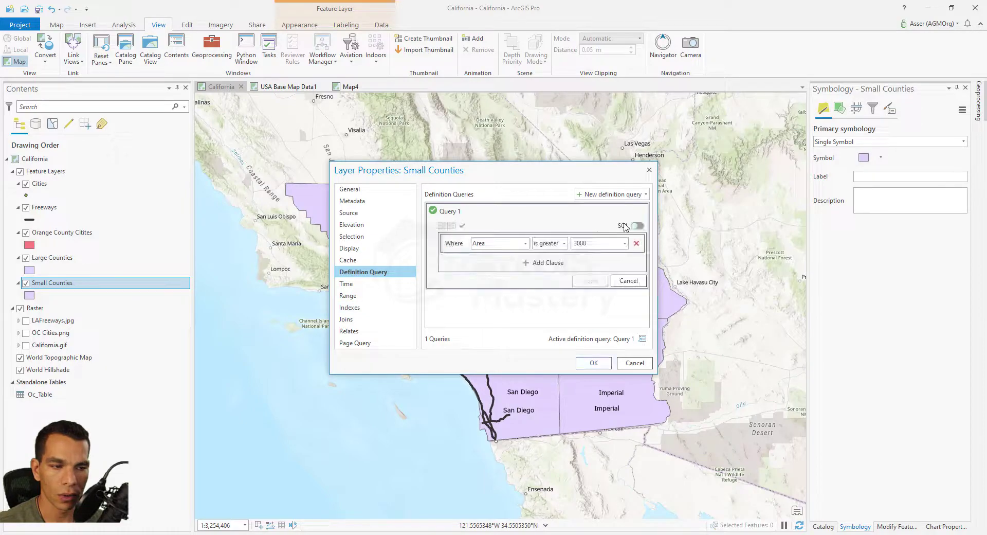
left_click(565, 244)
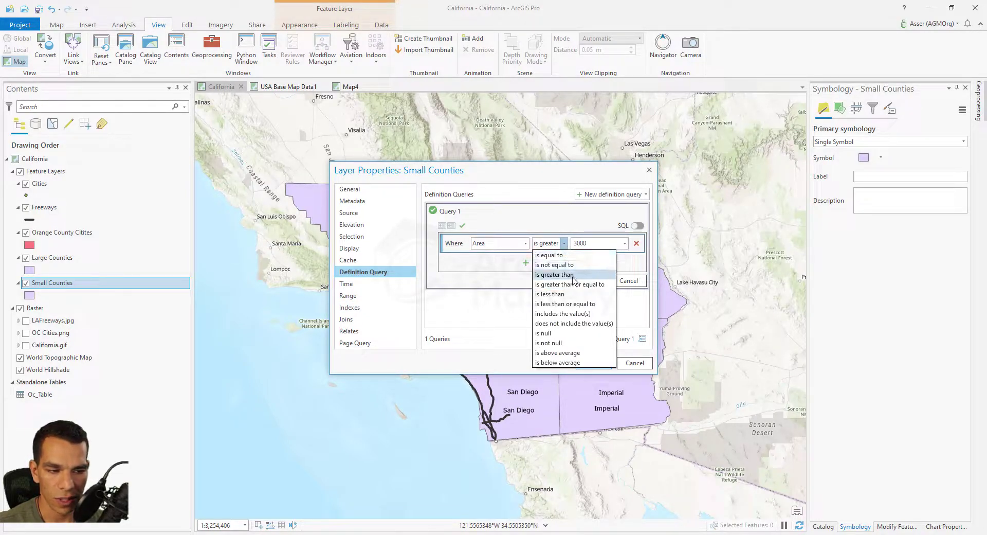
left_click(567, 295)
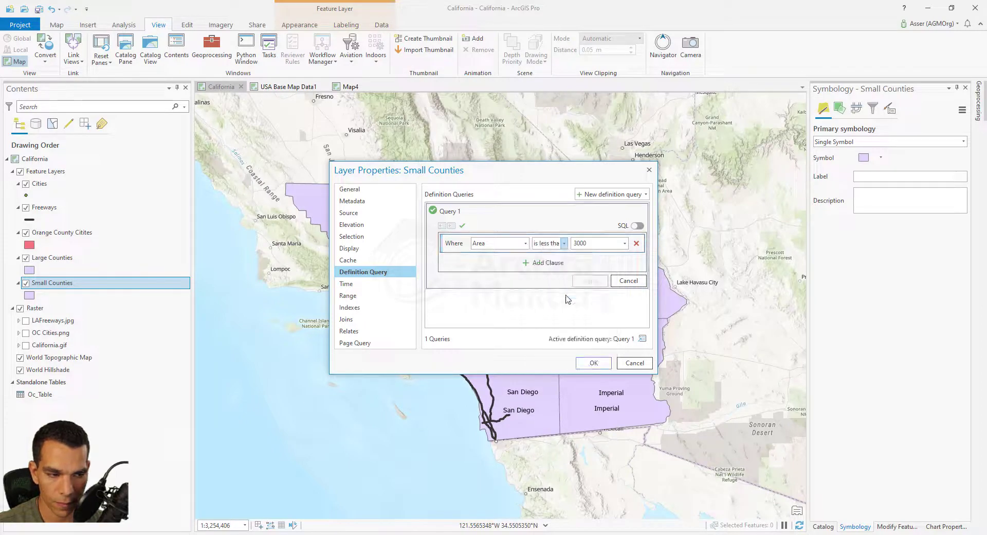
left_click(593, 363)
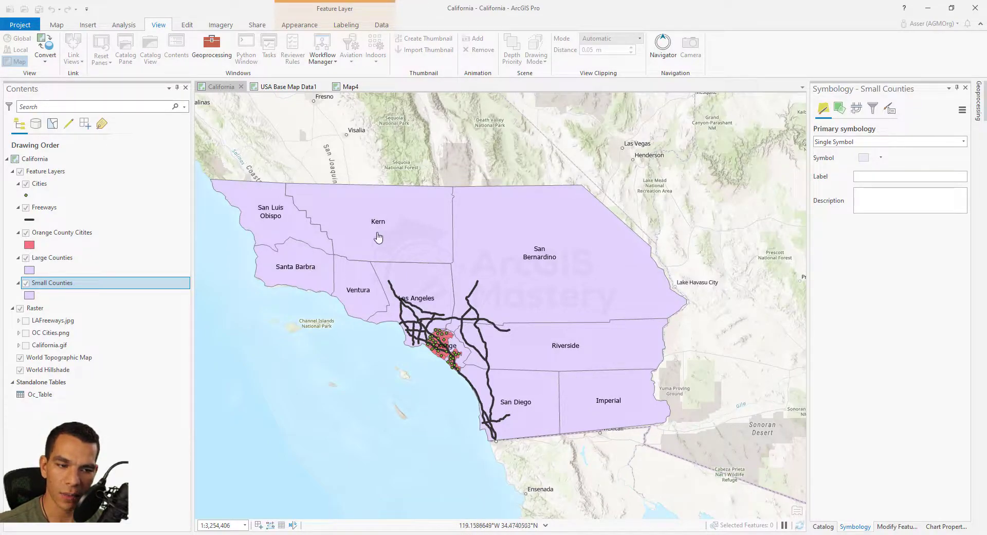
Apply the Yellow (Pastel) polygon symbol to the Small Counties layer.
left_click(29, 295)
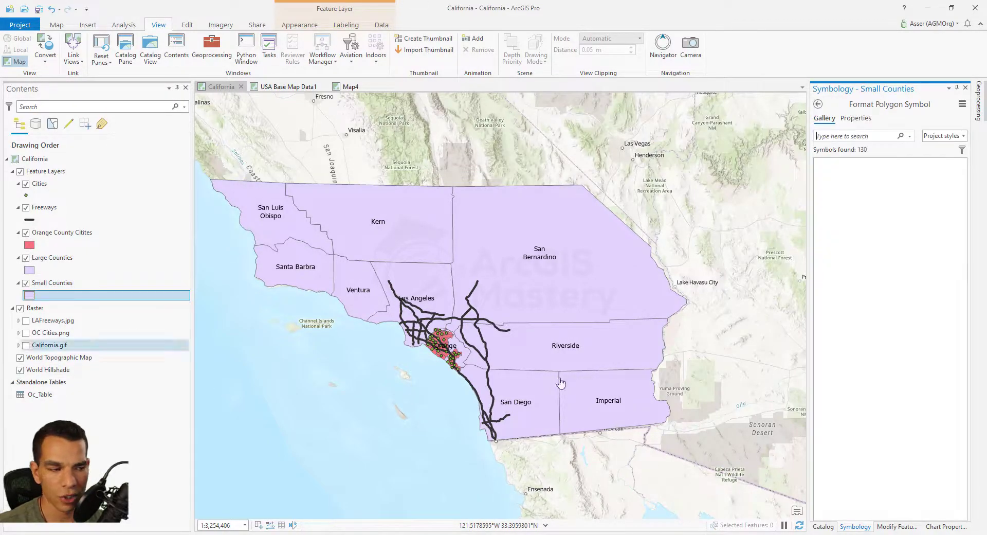
scroll(874, 350, "down", 5)
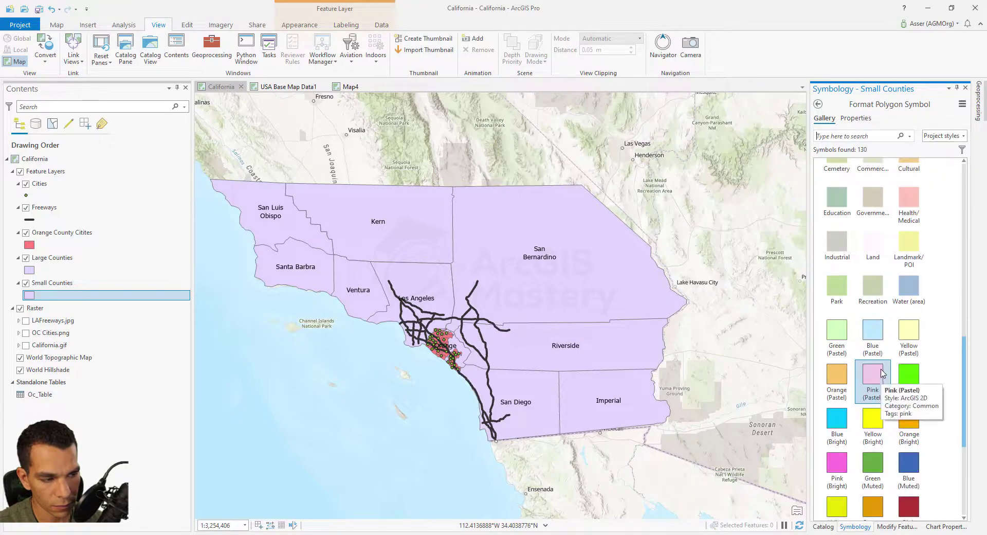
left_click(908, 334)
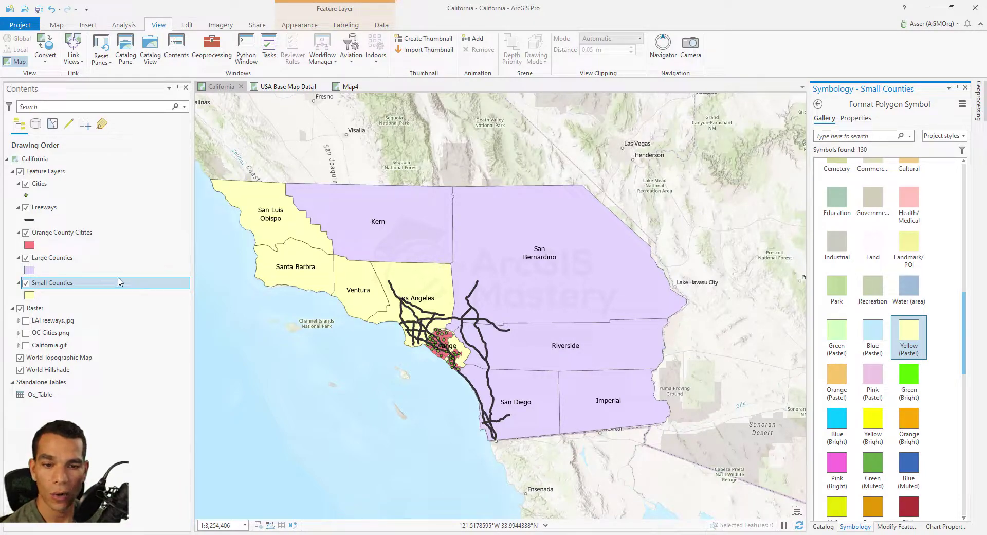
Inspect the database path in the Large Counties layer's data source properties, leaving the properties unchanged.
right_click(68, 262)
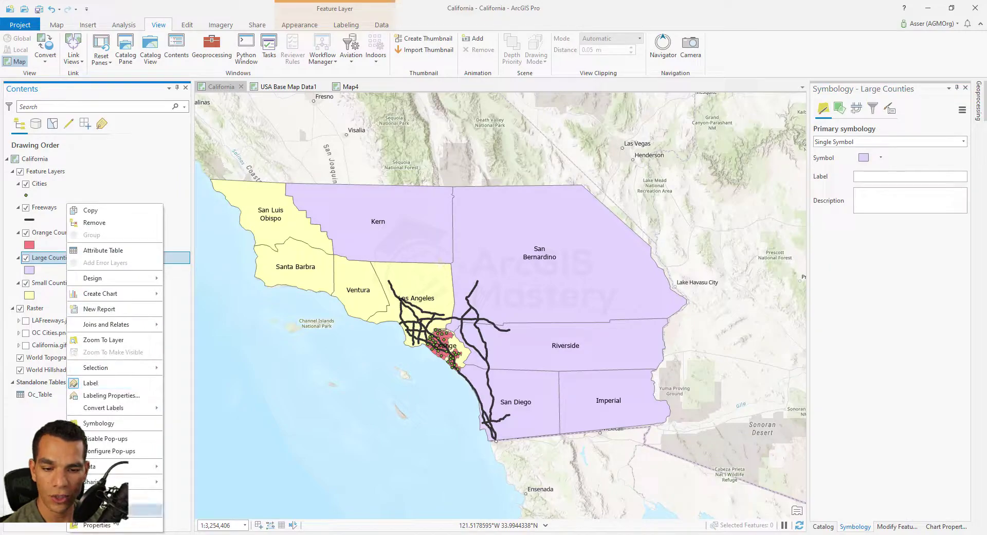
left_click(97, 525)
triple_click(556, 223)
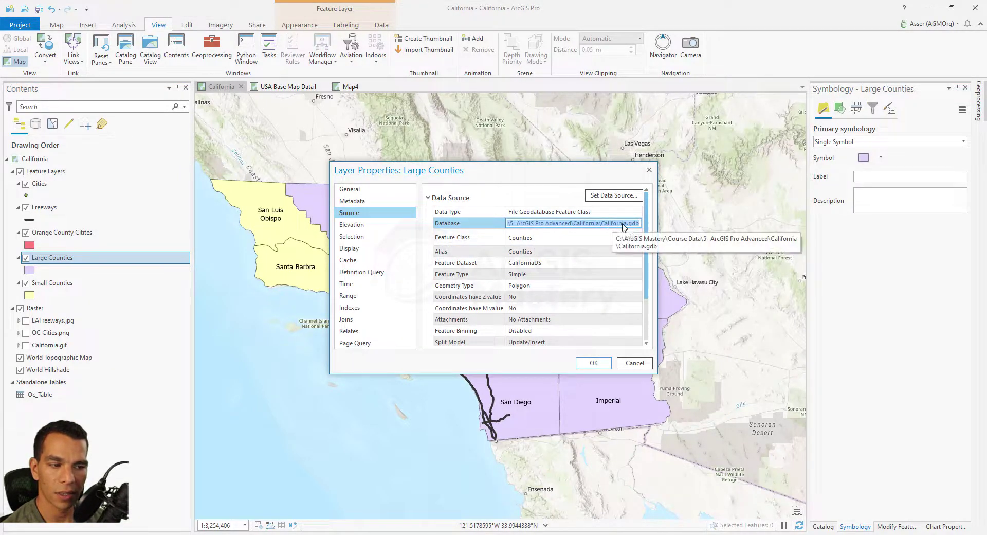
left_click(635, 363)
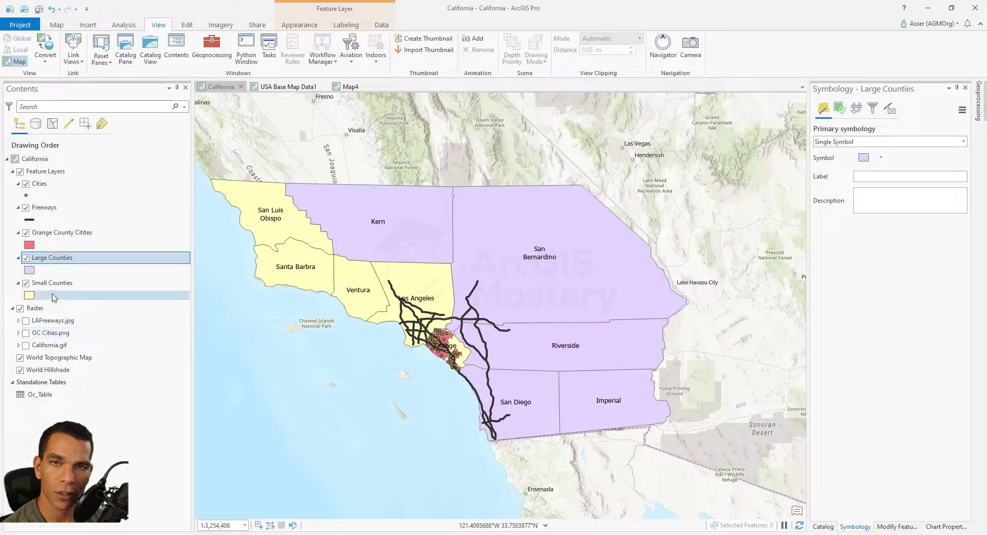
Hide the Large Counties and Small Counties layers and show each one again to compare their coverage.
left_click(26, 257)
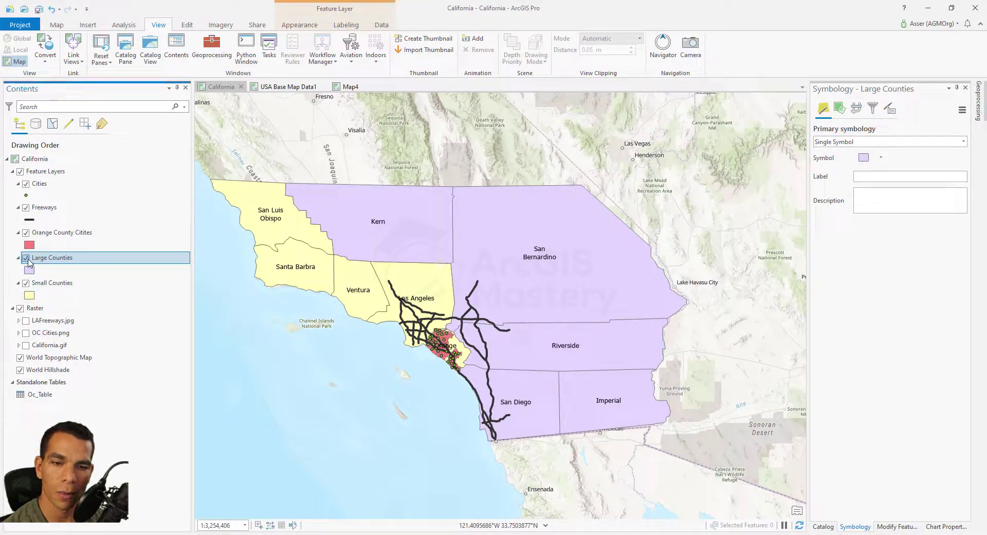
left_click(26, 283)
left_click(29, 283)
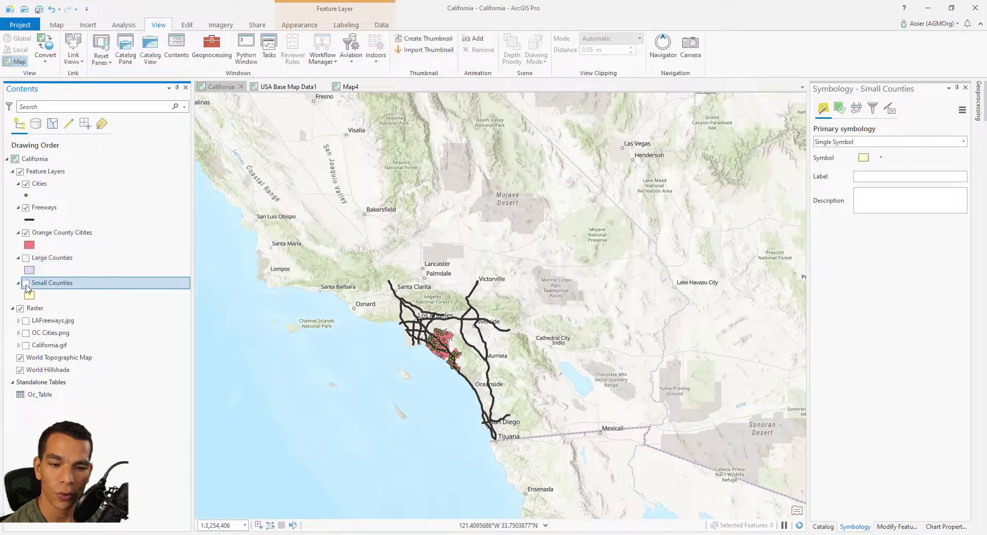
left_click(26, 258)
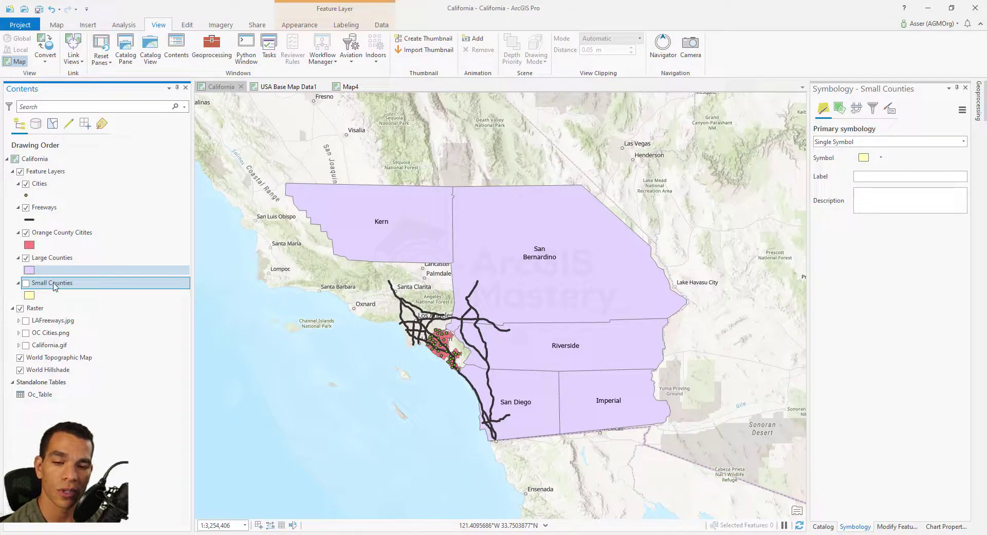
left_click(26, 284)
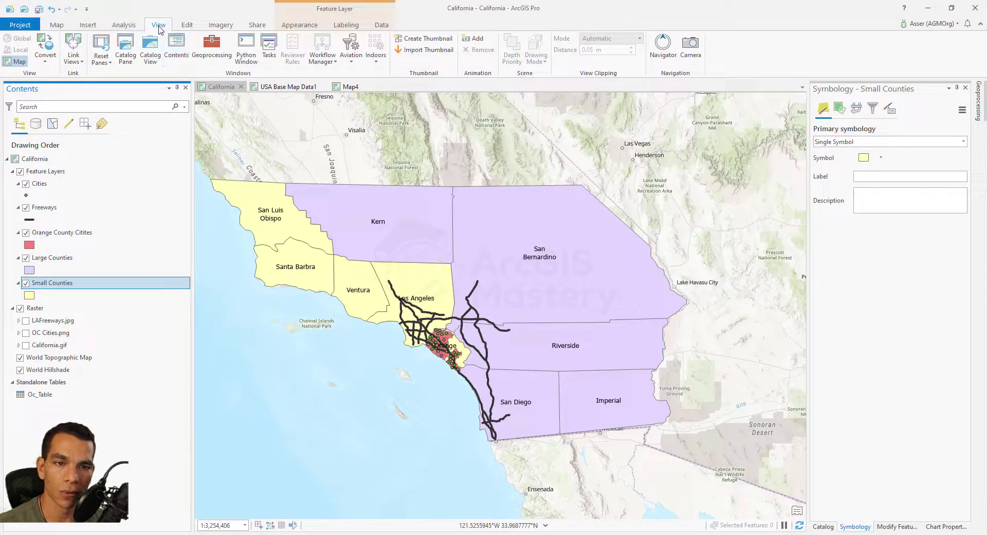
In a catalog view, copy the cities_dtl feature class from cities_dtl.gdb in the census folder of Data & Maps' usa folder.
left_click(150, 56)
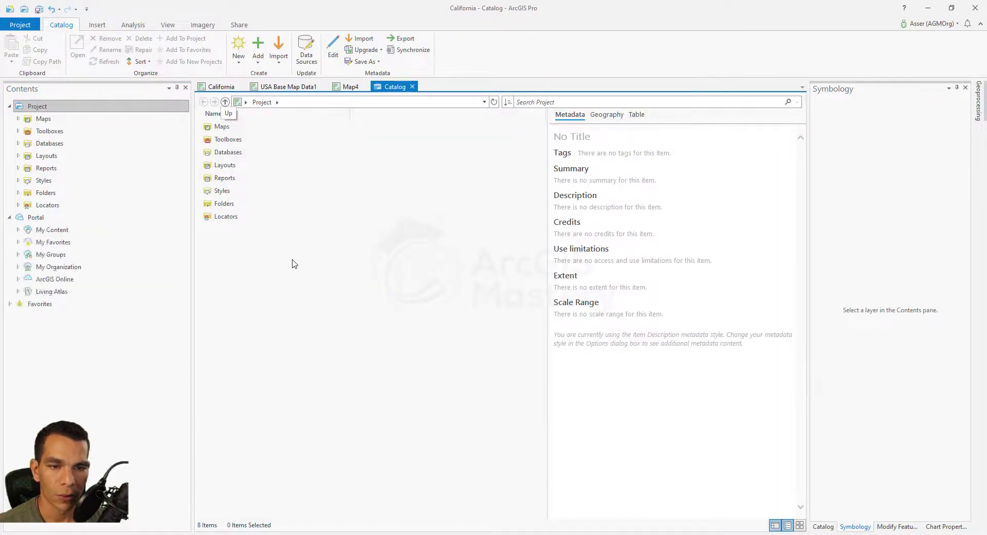
left_click(18, 192)
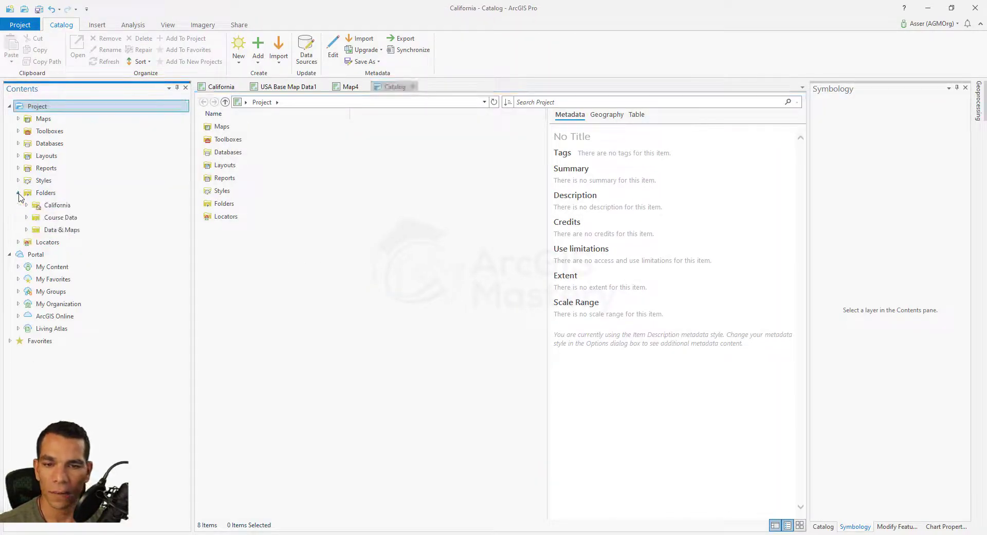
left_click(26, 230)
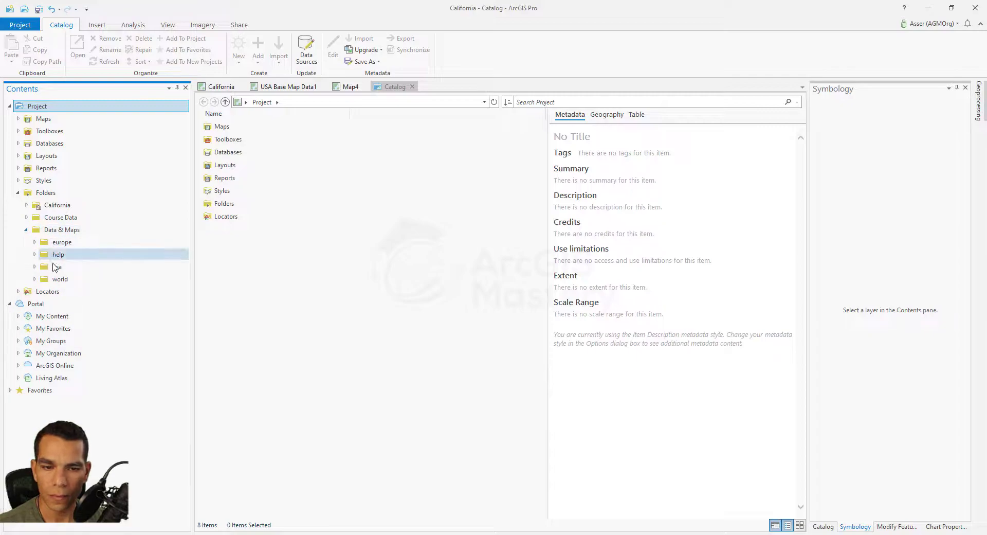
left_click(55, 267)
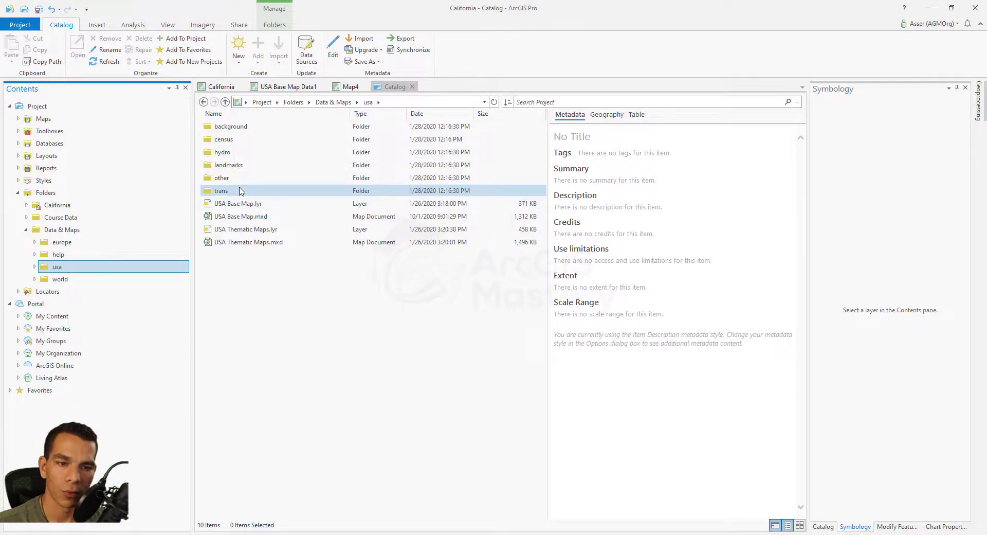
left_click(237, 139)
double_click(237, 139)
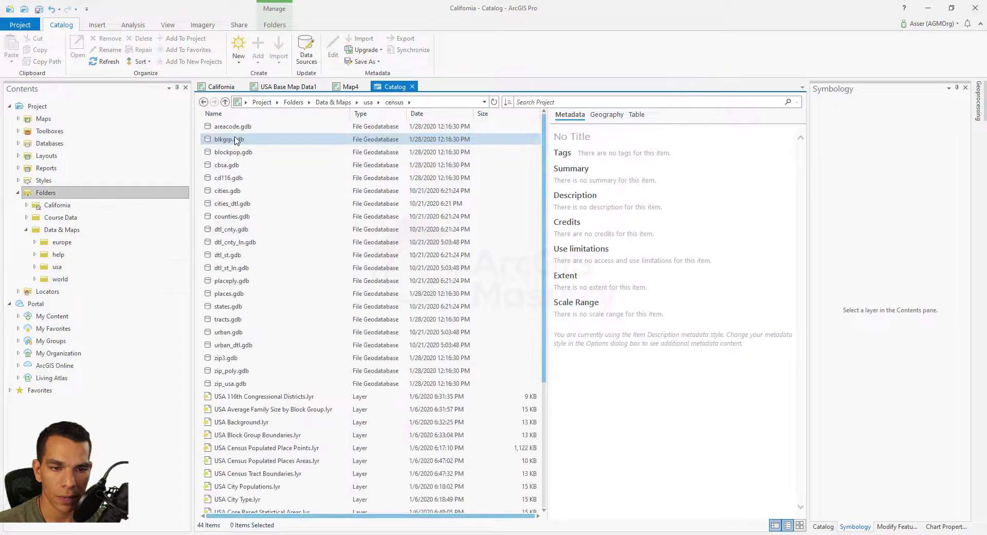
double_click(225, 204)
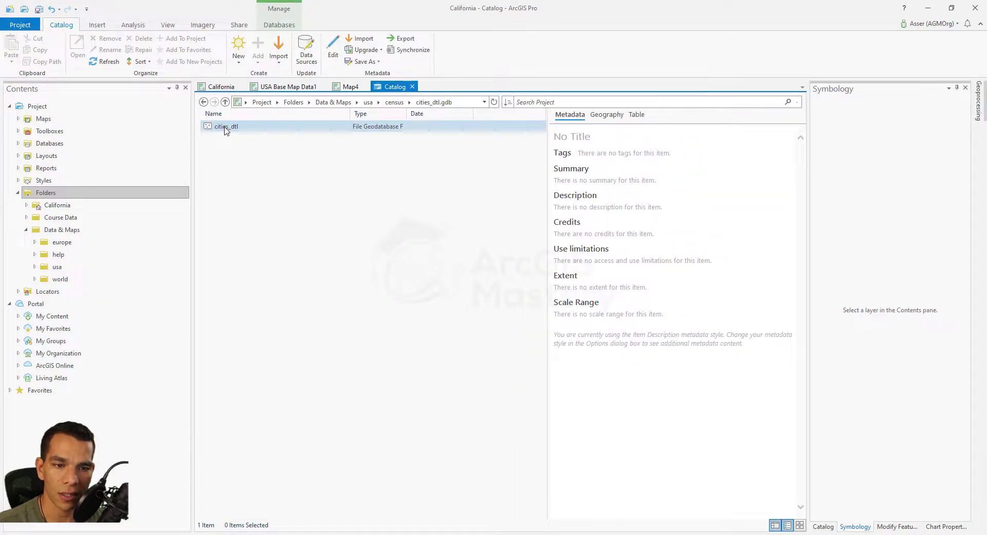
right_click(225, 130)
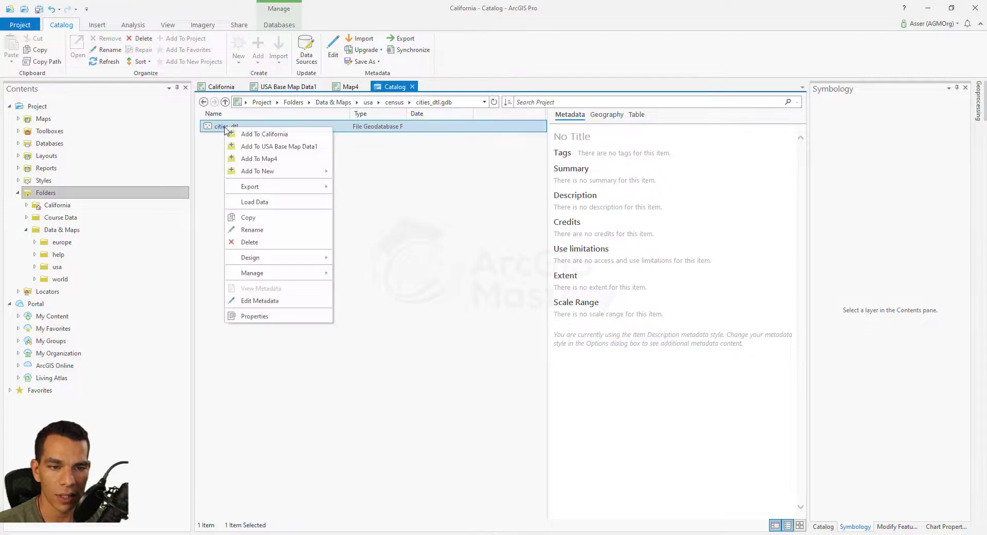
left_click(245, 220)
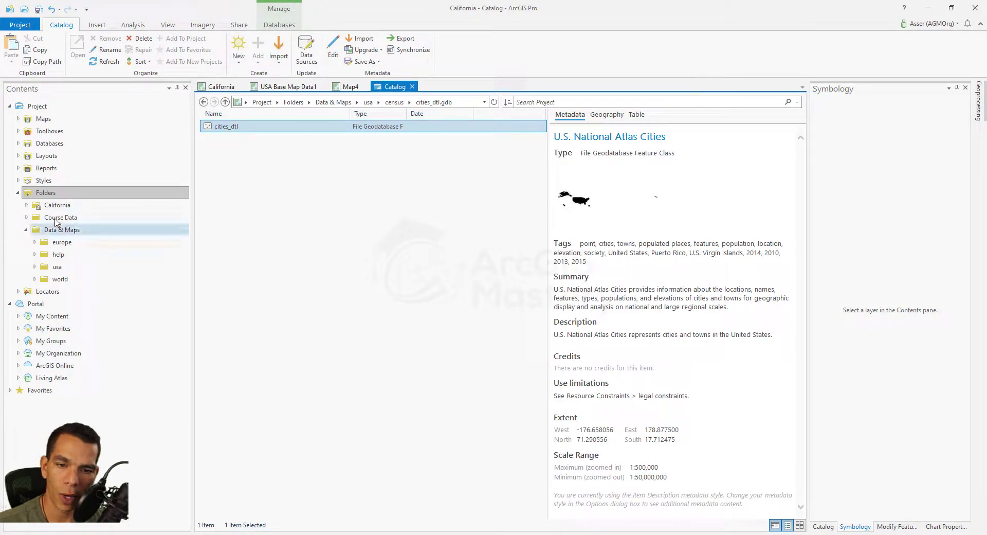
Paste the copied feature class into California.gdb in the California folder of Course Data's 5- ArcGIS Pro Advanced folder.
left_click(60, 218)
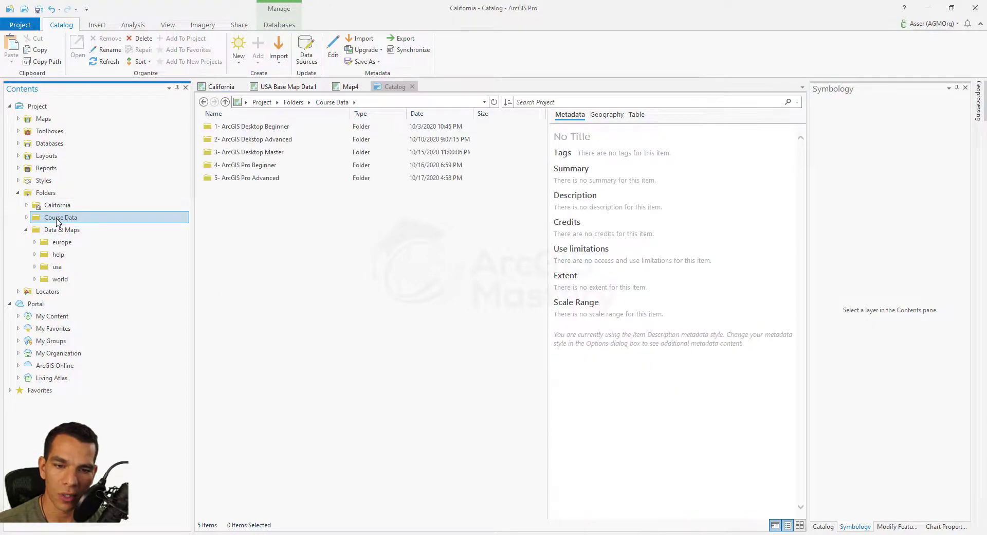
double_click(259, 178)
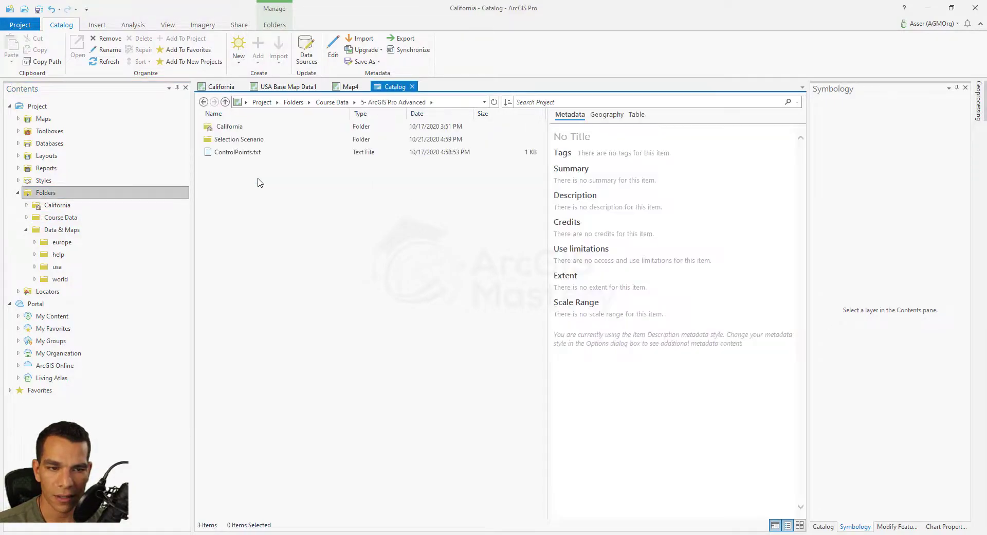
double_click(242, 128)
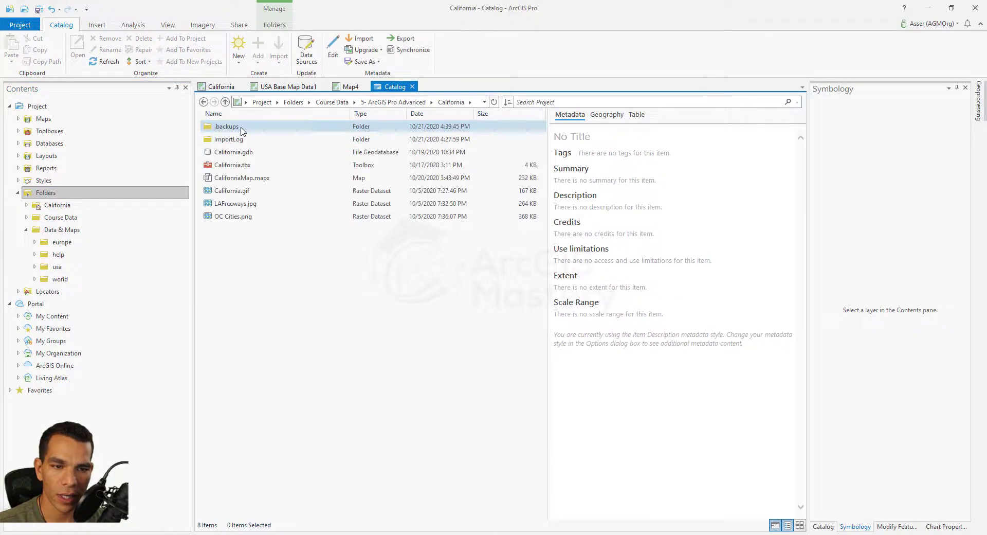
double_click(242, 155)
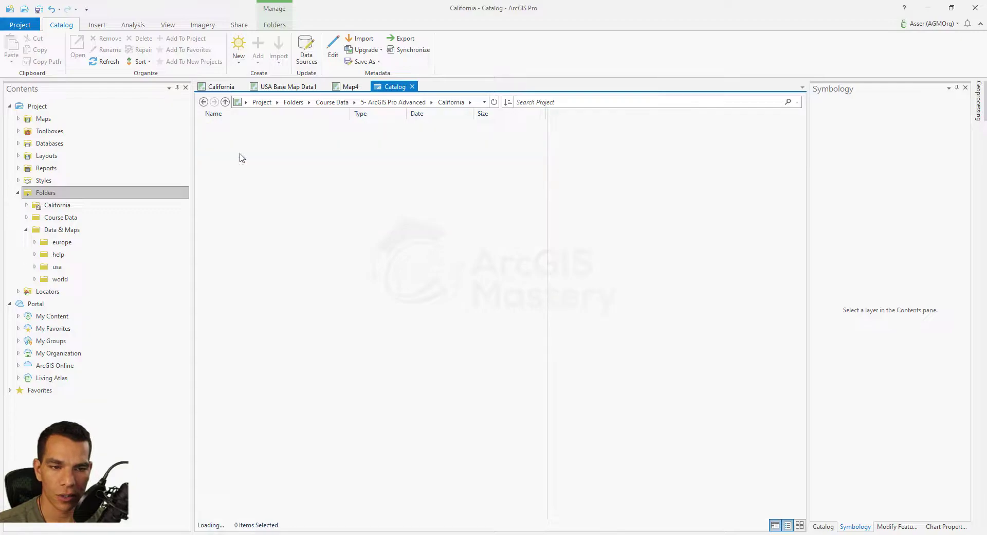
right_click(254, 181)
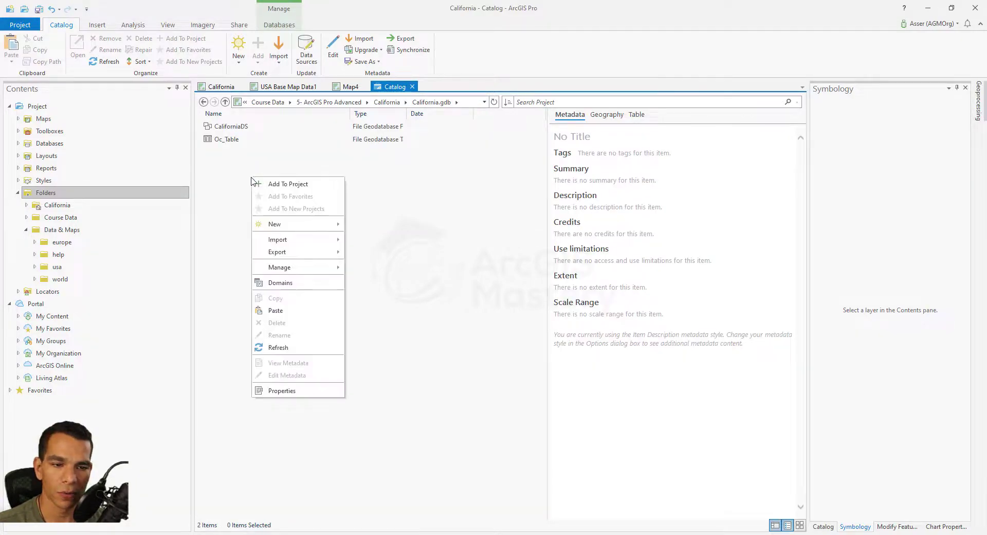
left_click(275, 310)
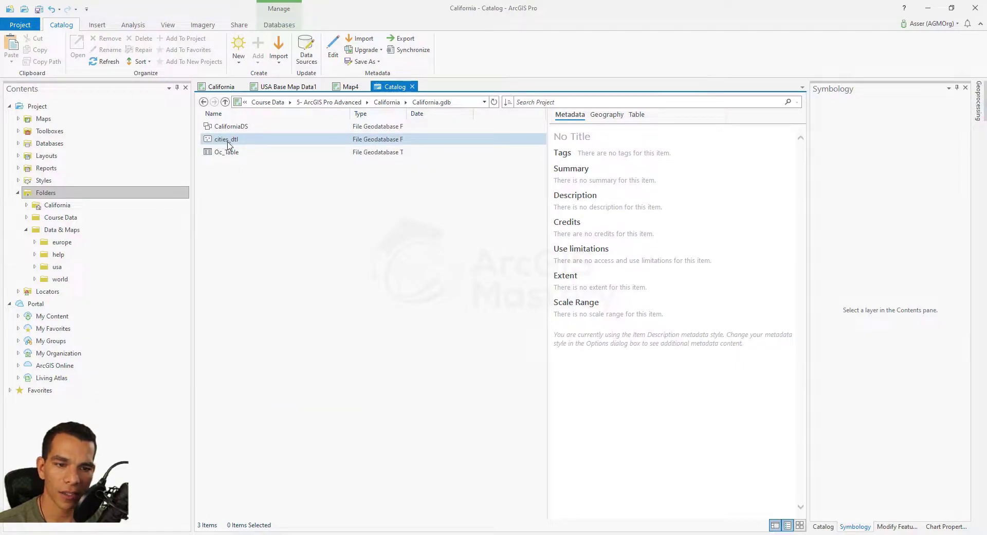
Add the cities_dtl feature class from California.gdb to the California map as a layer.
left_click(221, 88)
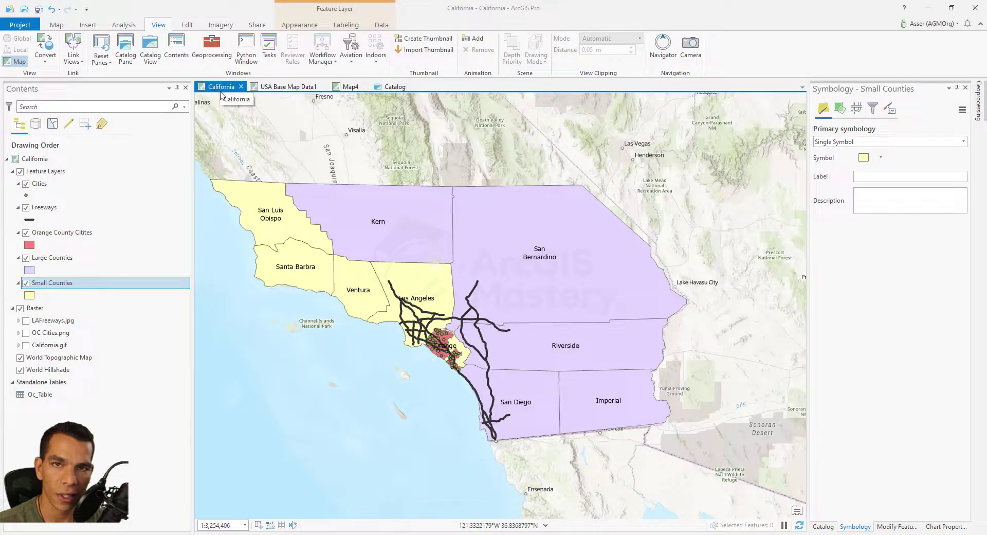
left_click(47, 173)
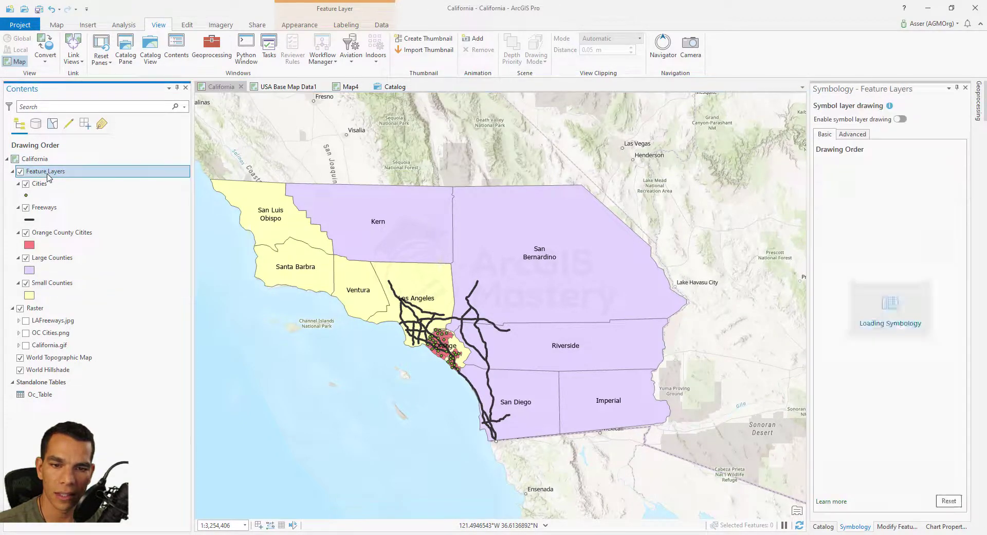
right_click(47, 174)
left_click(87, 184)
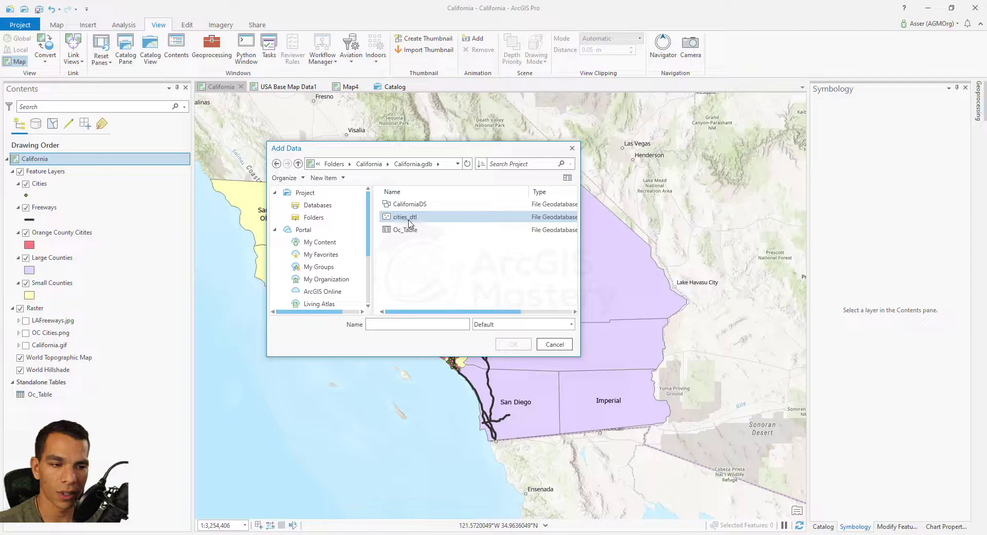
double_click(410, 218)
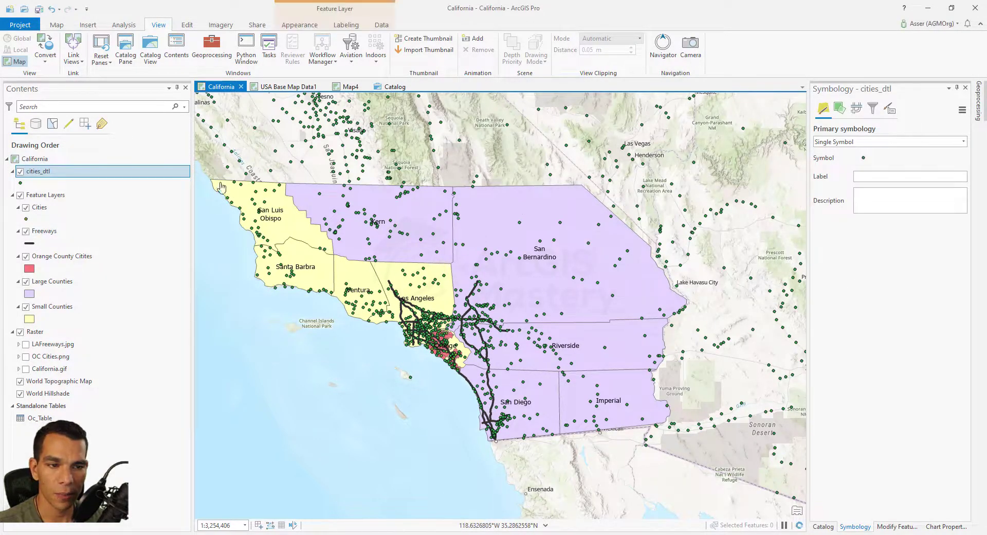
Examine the extent of the cities_dtl layer across the whole United States.
right_click(44, 175)
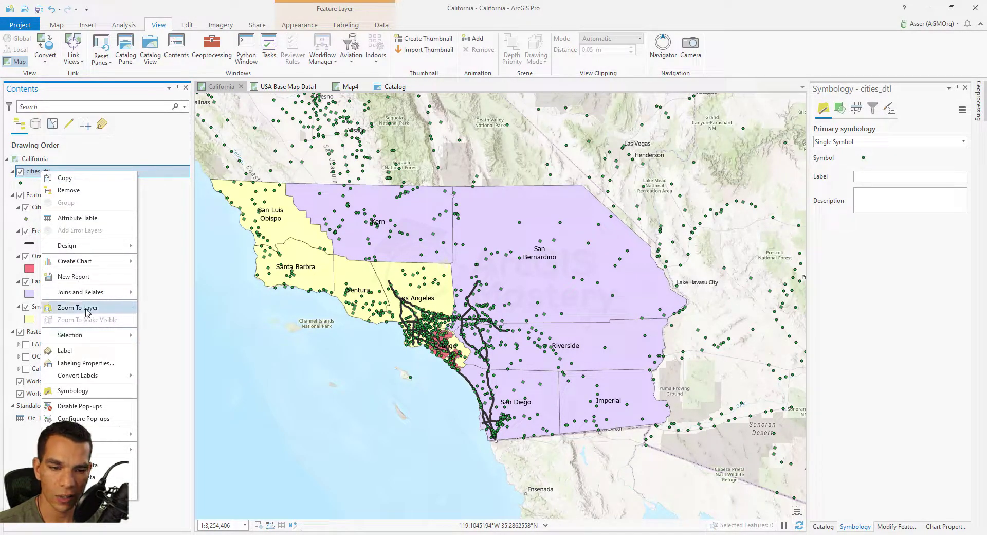
left_click(87, 308)
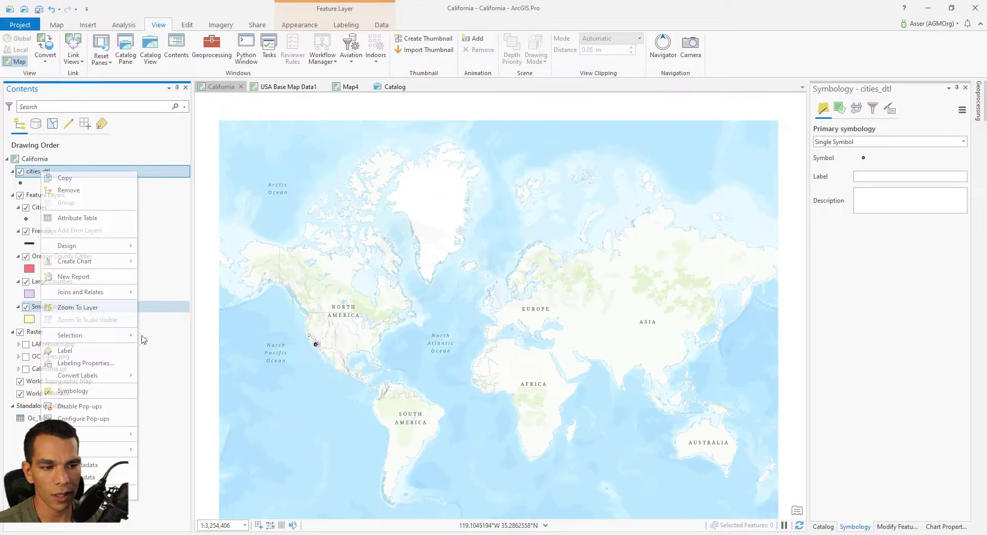
scroll(332, 355, "up", 2)
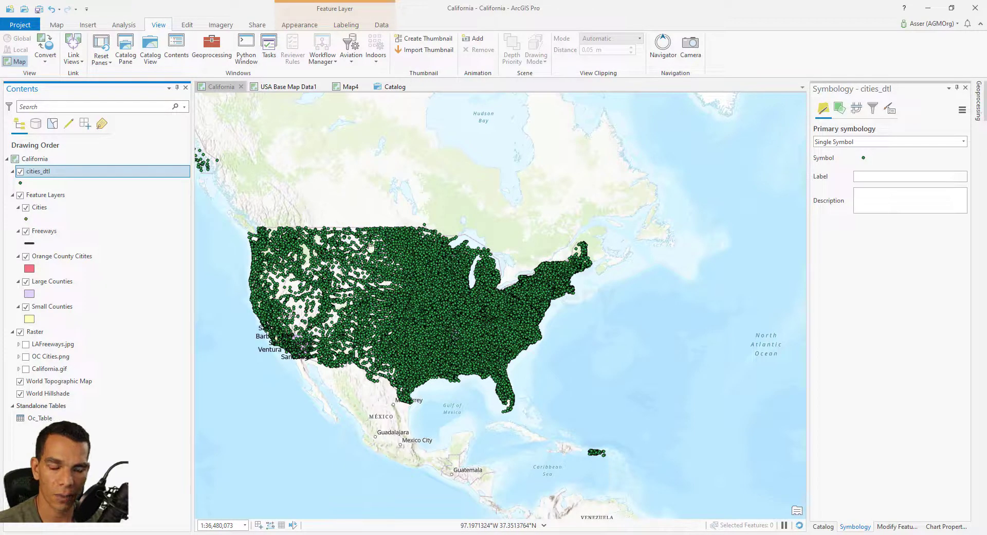
Focus the map on Orange County and open the attribute table of the cities_dtl layer.
left_click(56, 25)
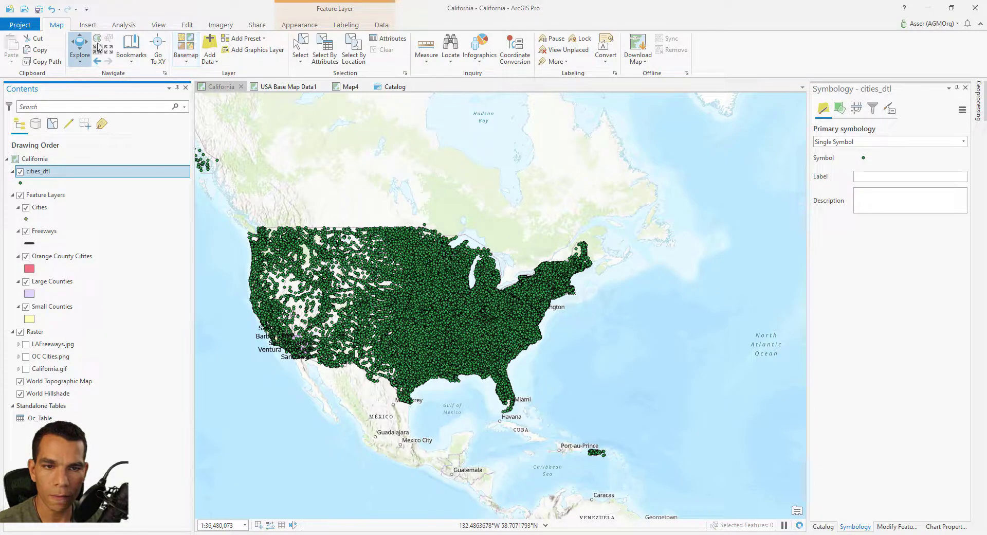
scroll(286, 362, "up", 6)
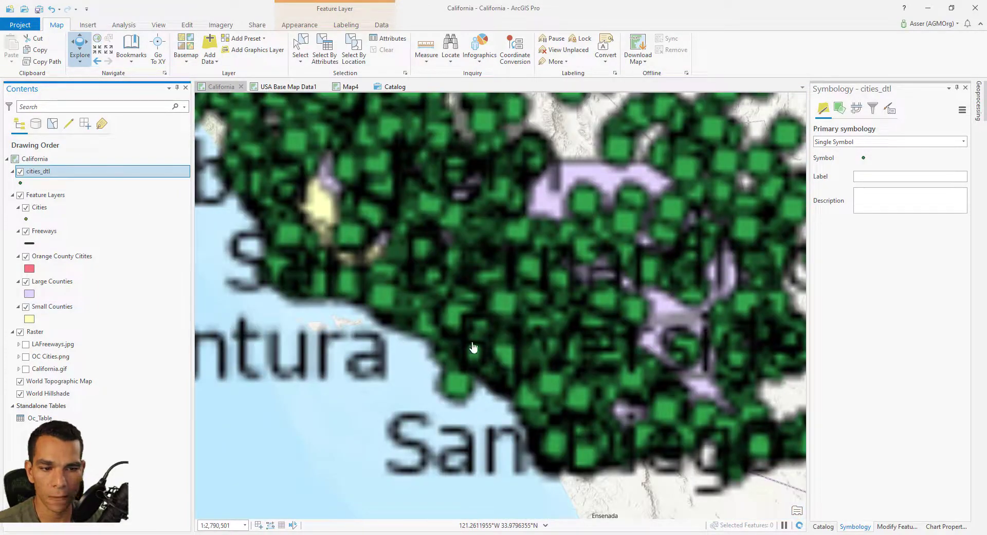
scroll(460, 340, "up", 4)
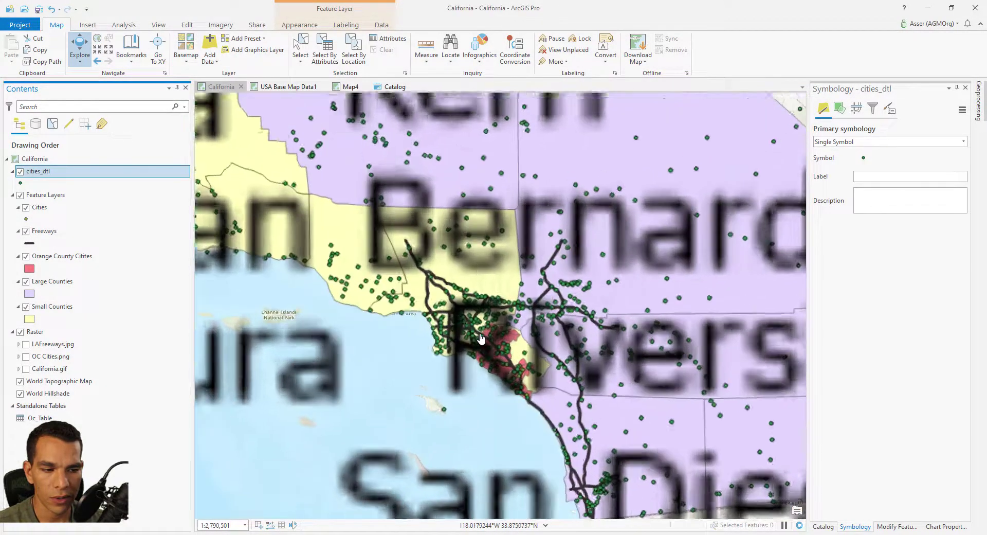
scroll(469, 478, "up", 1)
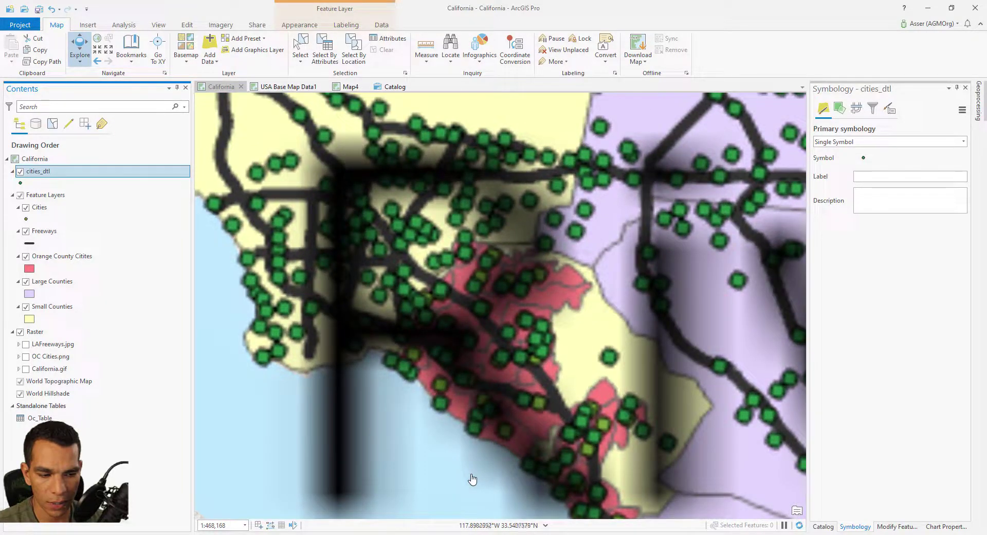
left_click_drag(470, 482, 360, 371)
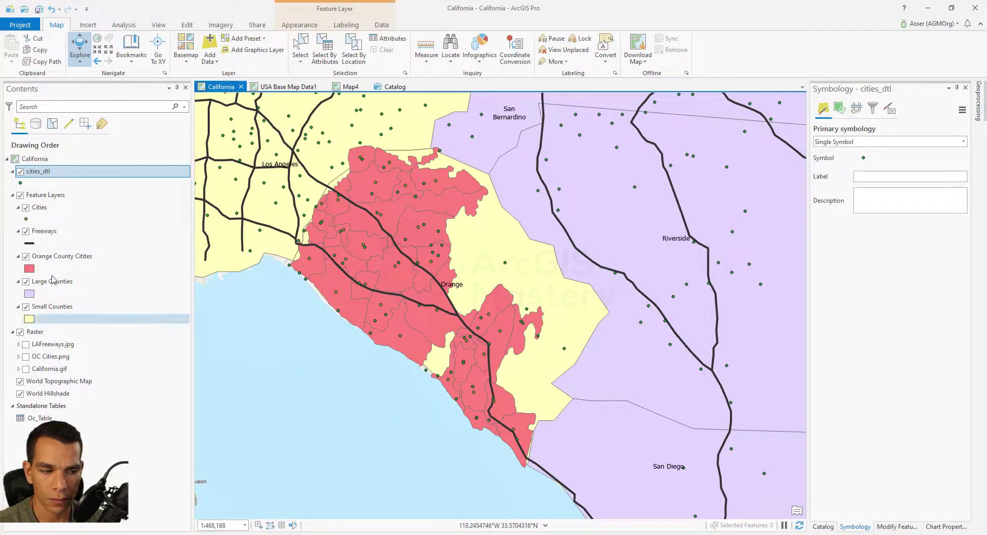
right_click(40, 174)
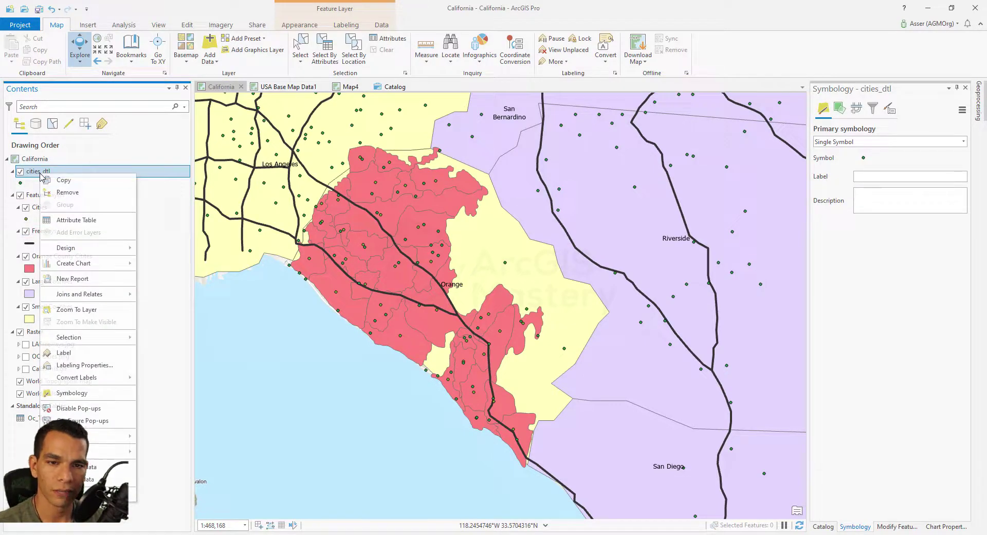
left_click(76, 220)
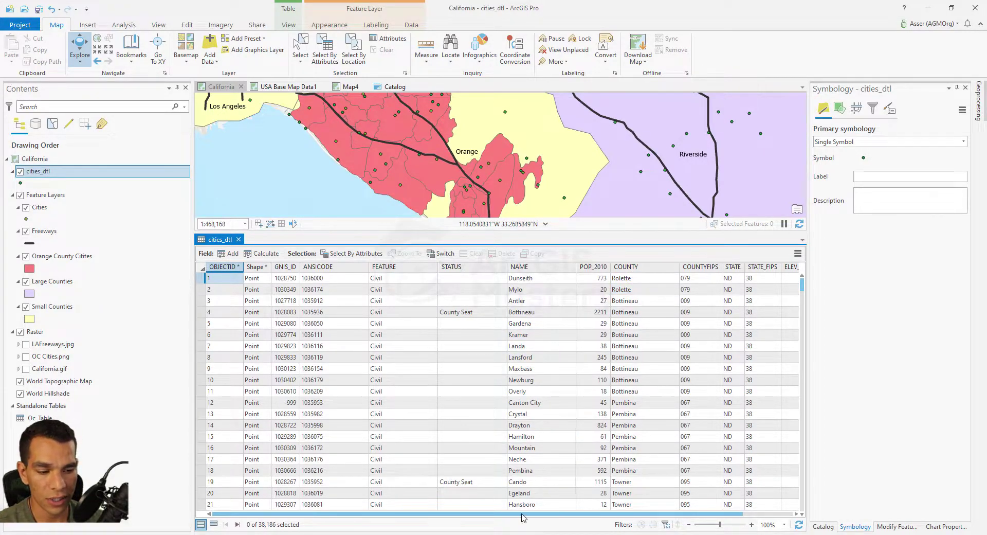
Review the fields in the cities_dtl attribute table, from the city names to the elevation columns, and close the table.
scroll(525, 513, "right", 3)
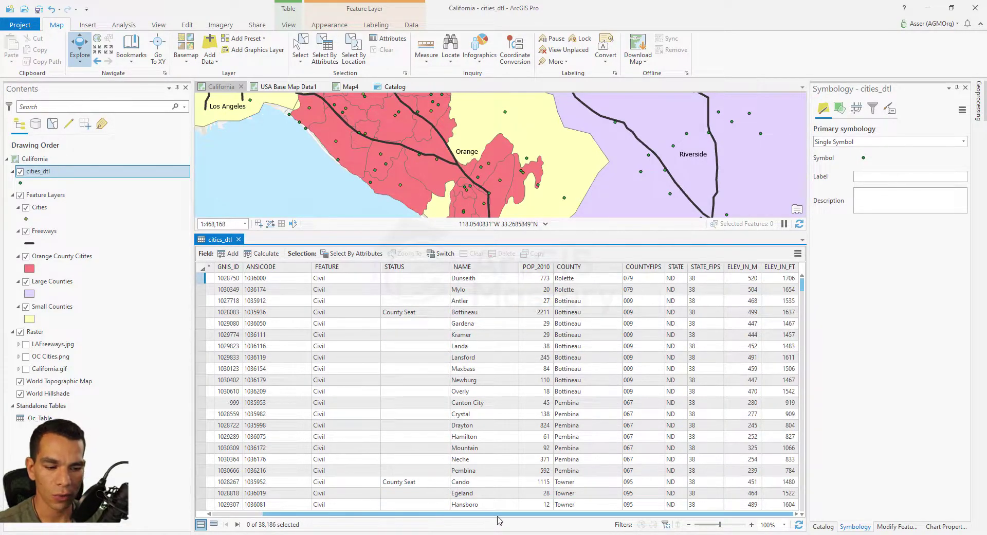
left_click_drag(499, 514, 418, 512)
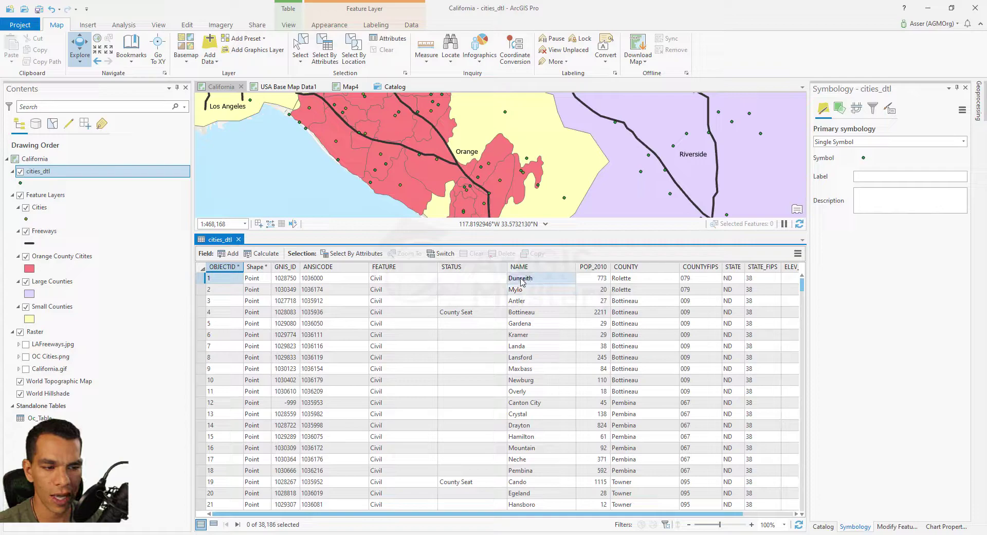
left_click(238, 240)
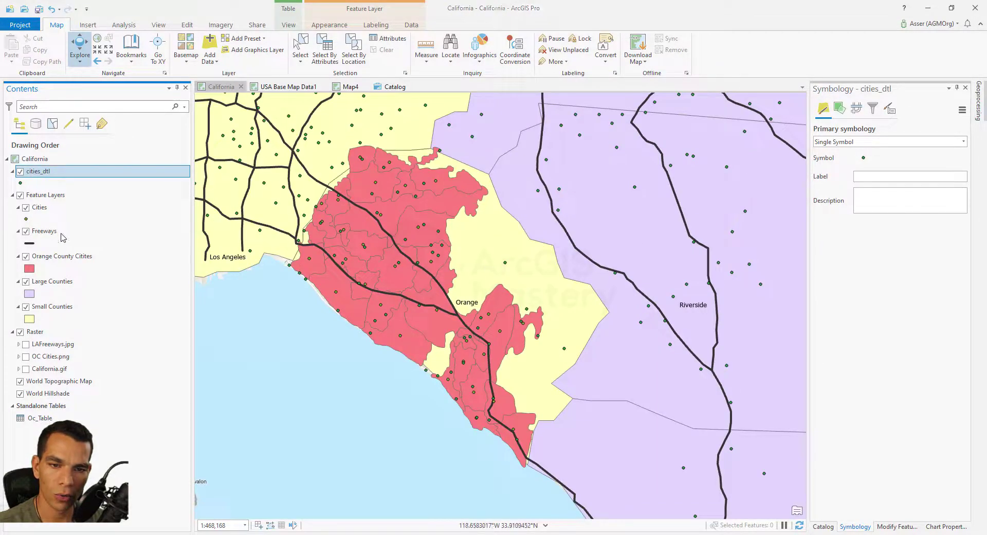
Filter the cities_dtl layer with a new definition query where STATE is equal to CA.
right_click(33, 171)
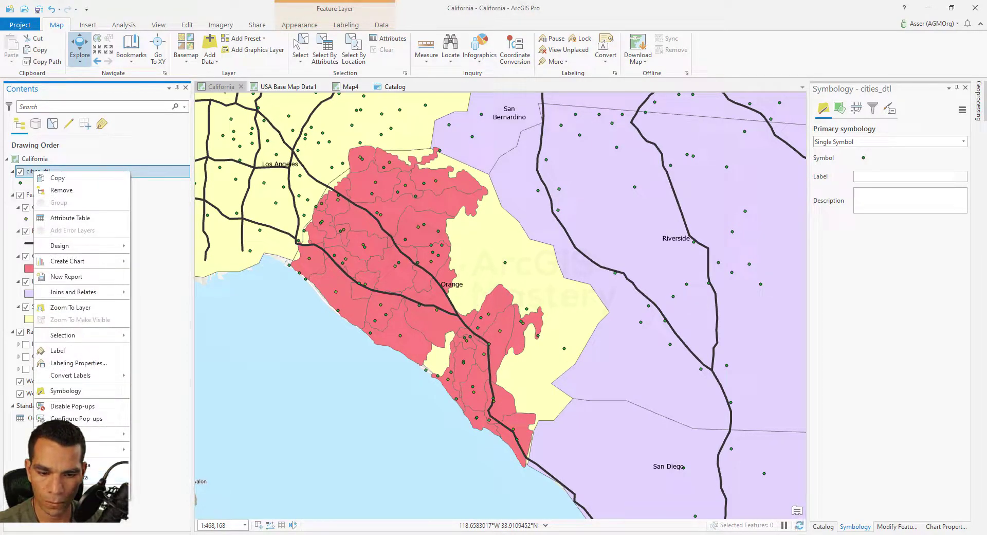
left_click(62, 490)
left_click(380, 273)
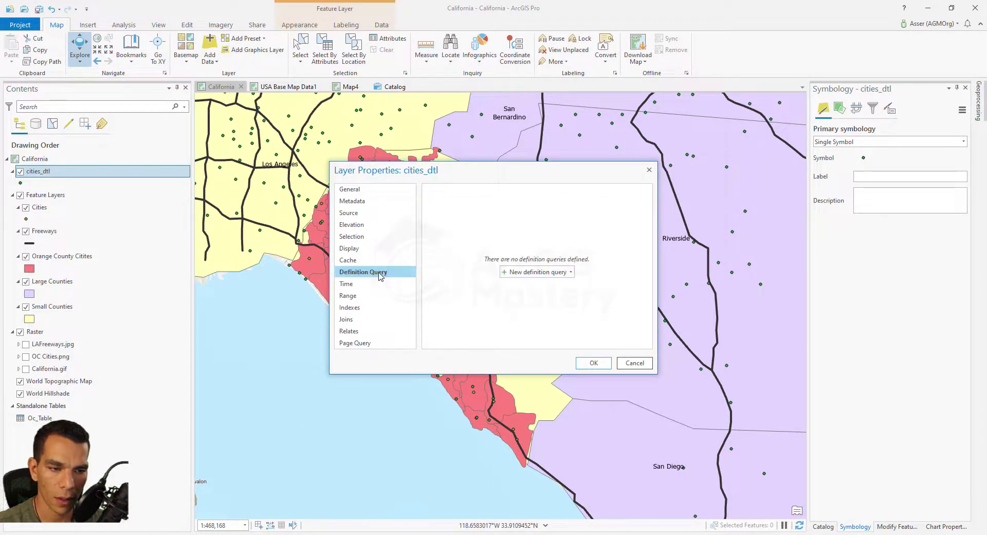
left_click(535, 271)
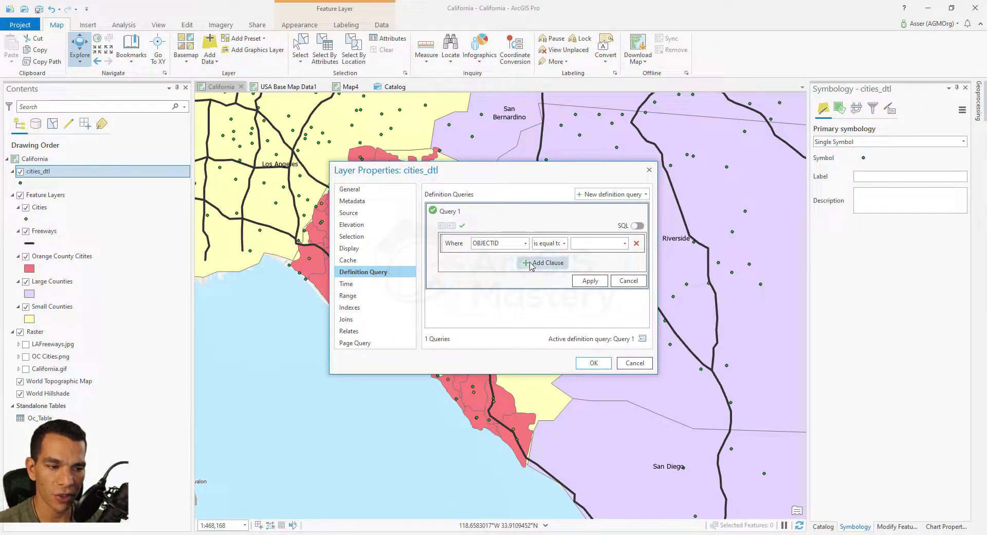
left_click(509, 242)
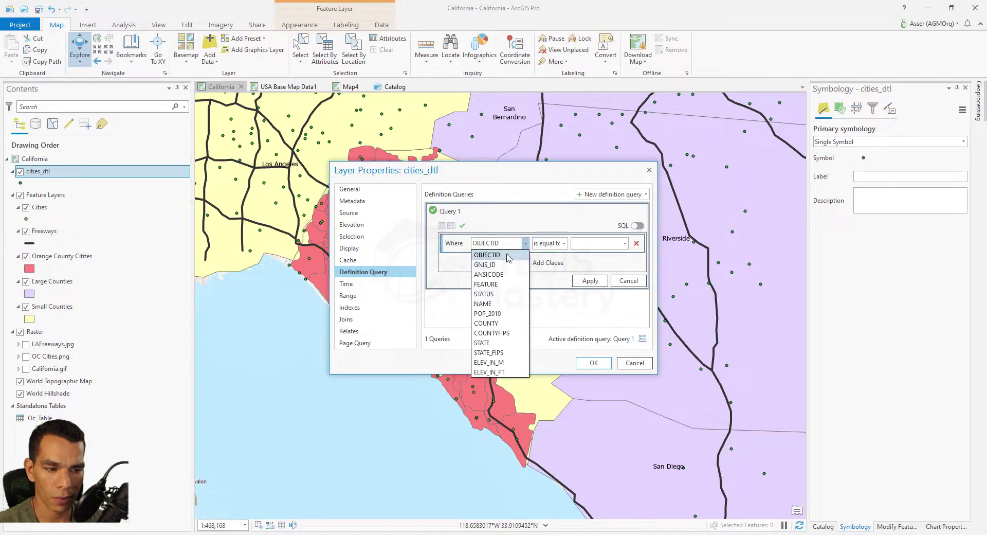
left_click(489, 343)
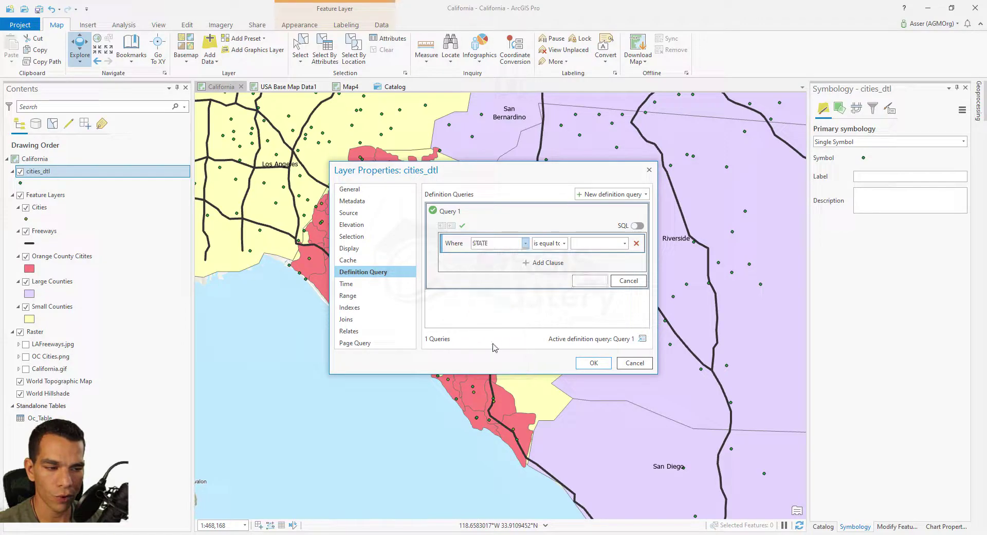
left_click(624, 243)
left_click(597, 257)
left_click(590, 281)
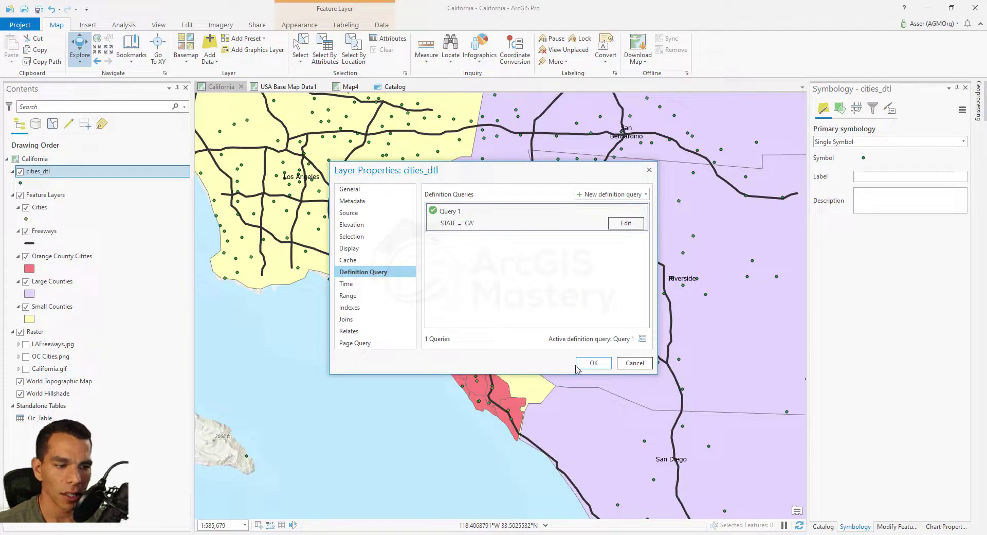
left_click(593, 364)
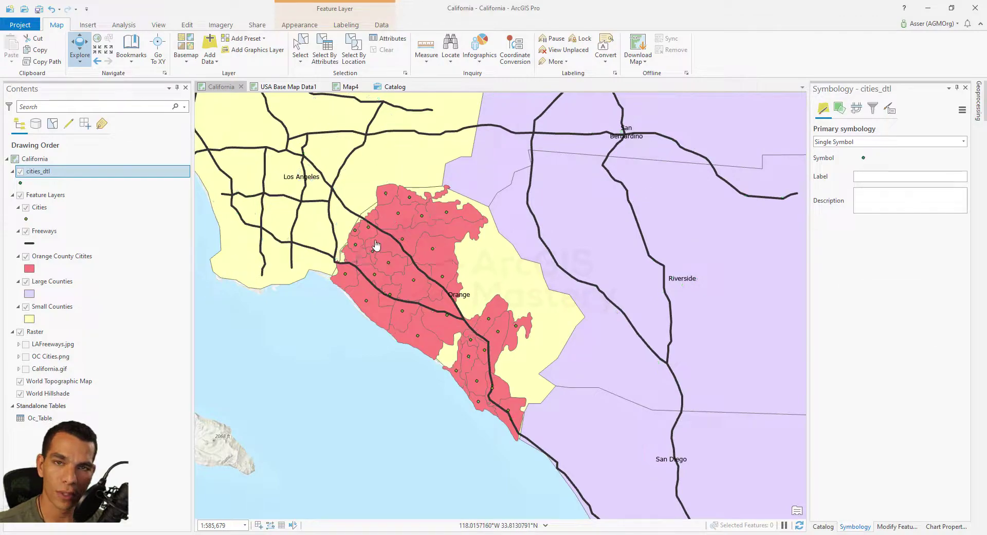
Add a second And clause on the COUNTY field to the cities_dtl layer's definition query.
scroll(377, 245, "down", 8)
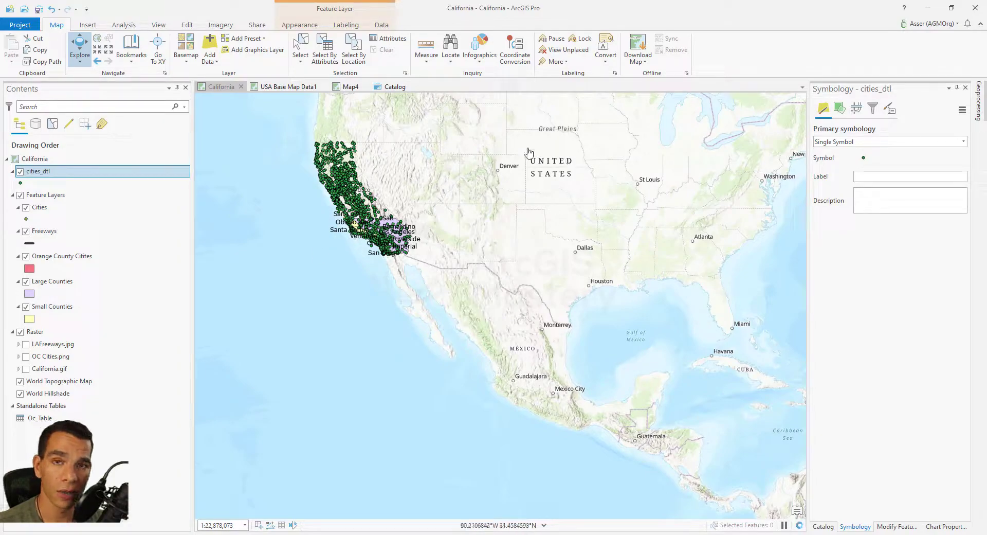
scroll(437, 320, "up", 2)
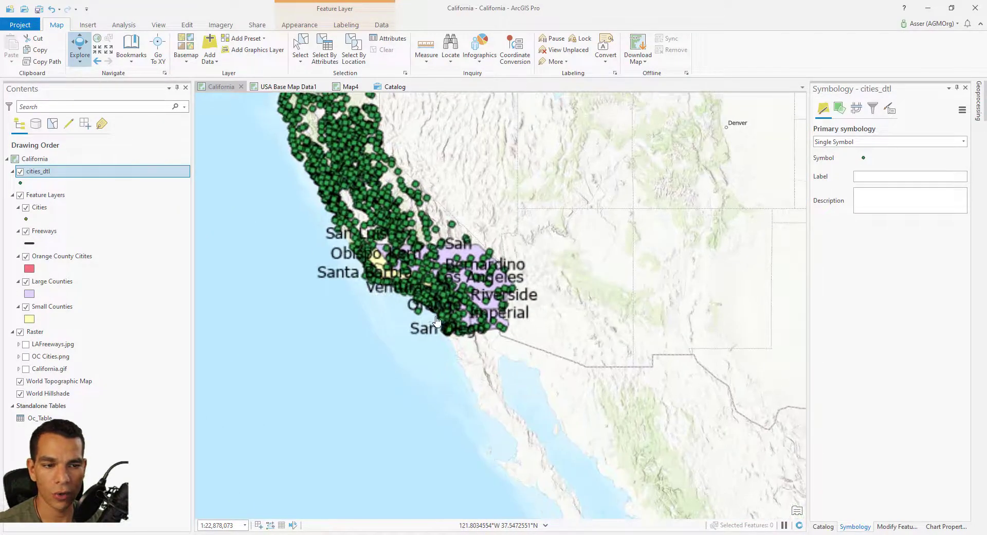
scroll(438, 320, "up", 5)
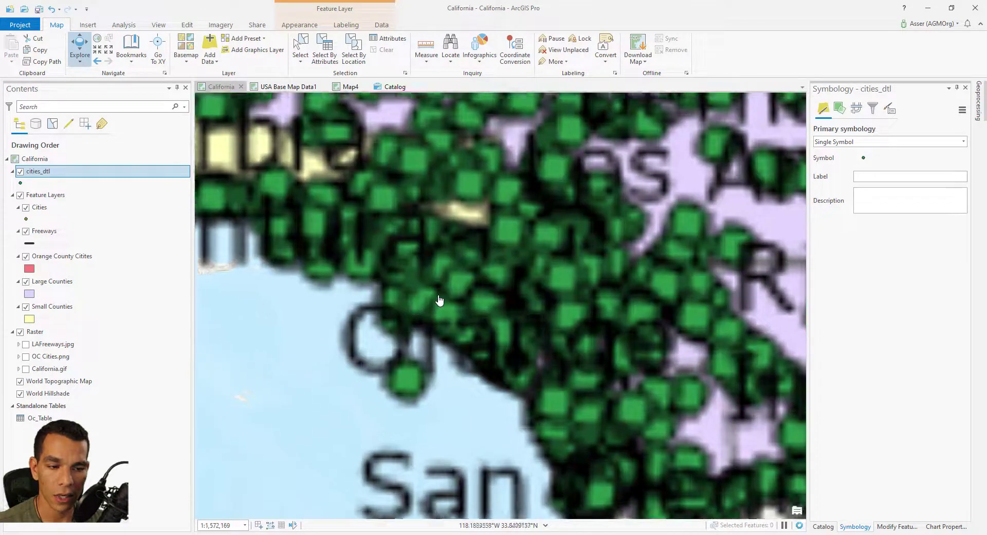
scroll(447, 300, "up", 1)
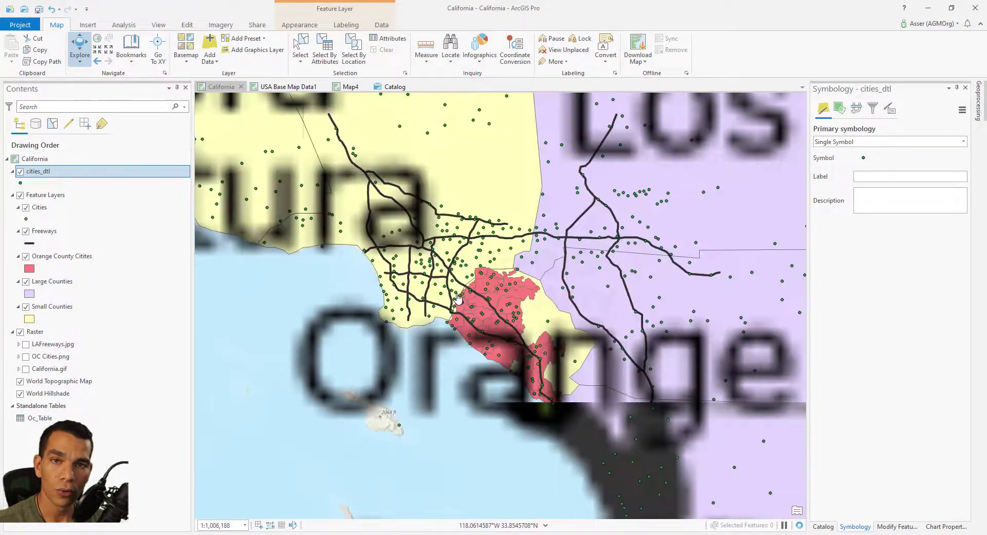
left_click(45, 174)
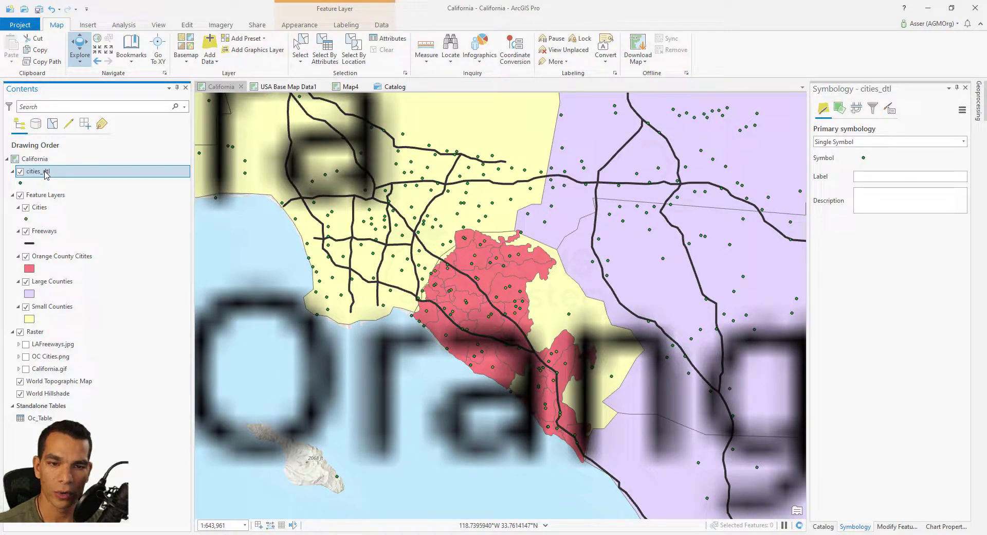
right_click(46, 174)
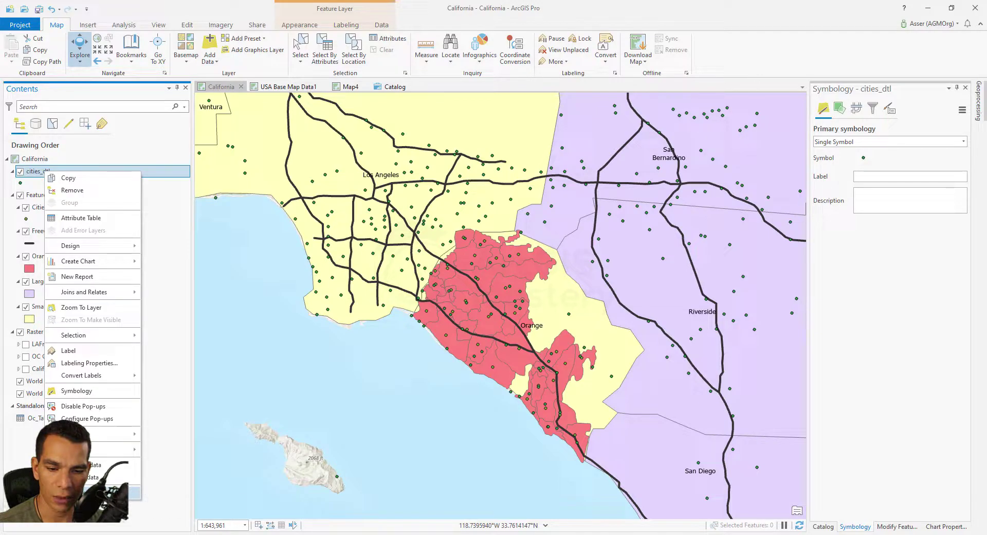
left_click(103, 492)
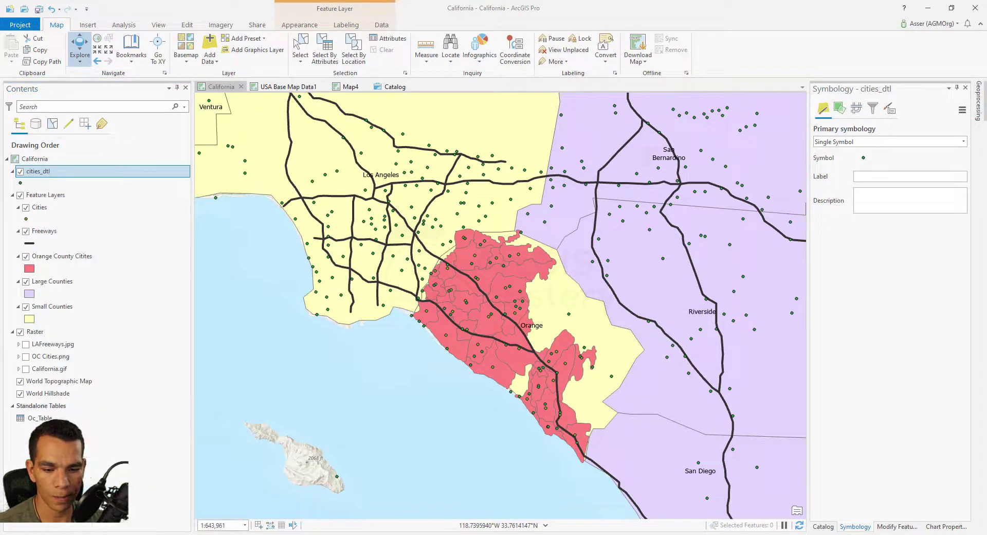
left_click(630, 225)
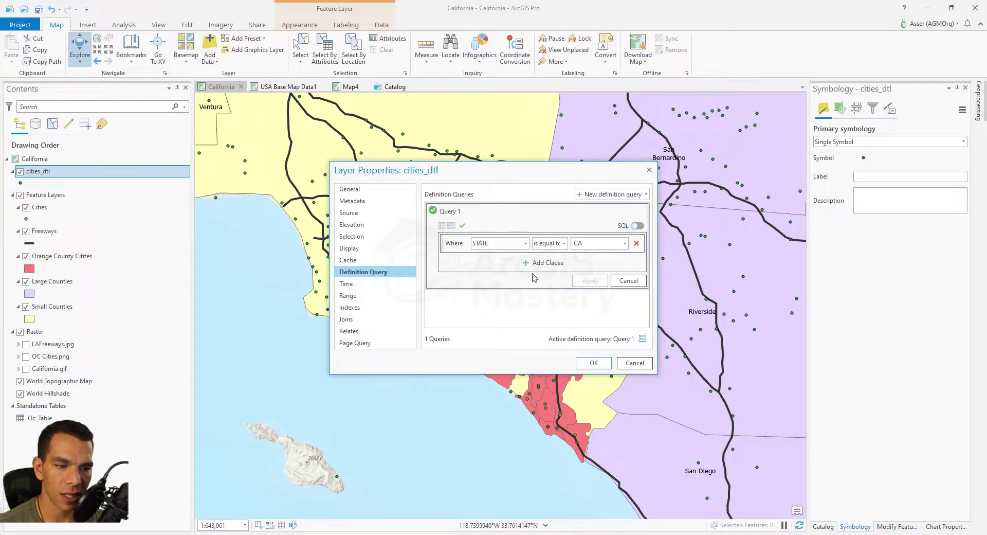
left_click(555, 264)
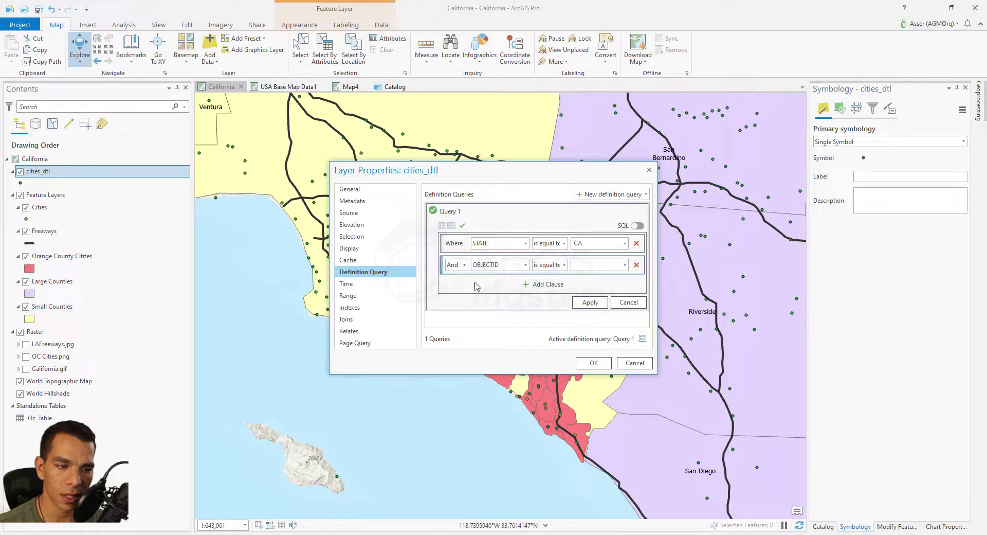
left_click(526, 265)
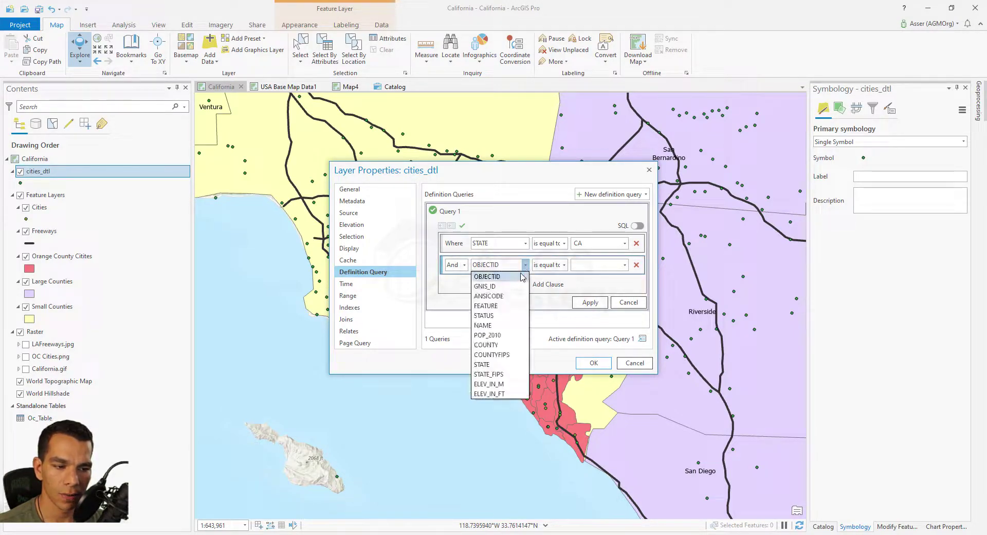
left_click(507, 346)
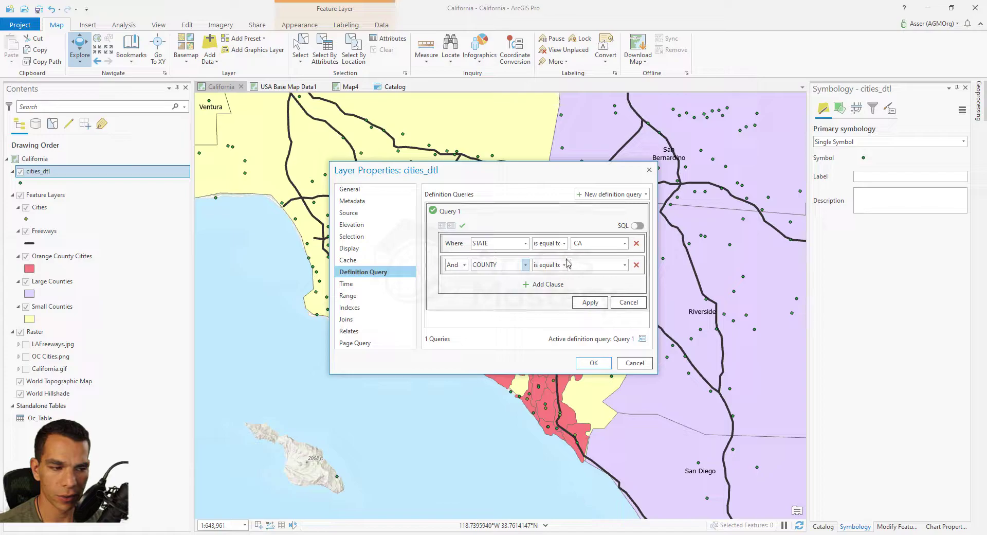
Set the COUNTY clause to is equal to Orange and apply the definition query to cities_dtl.
left_click(625, 265)
left_click(626, 266)
left_click(626, 266)
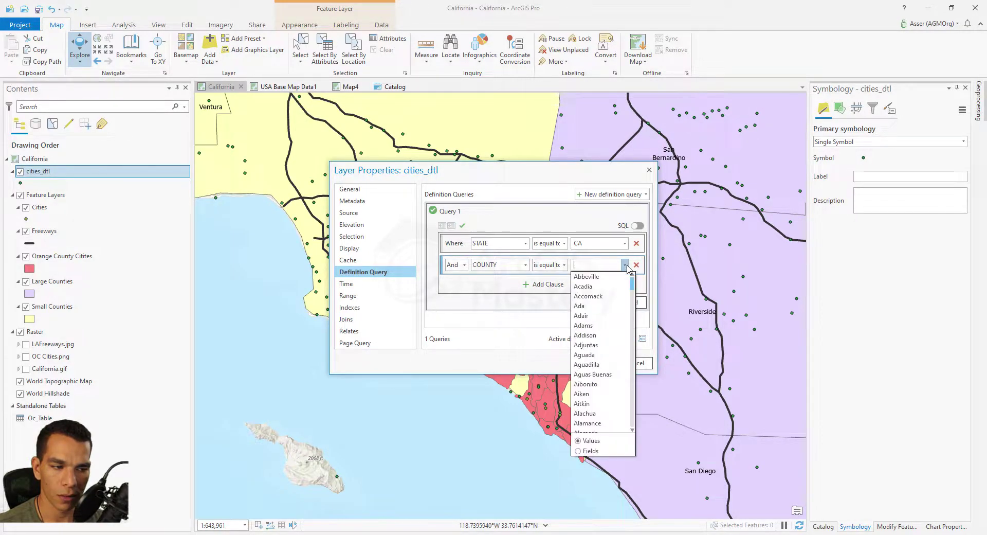
left_click_drag(638, 288, 609, 276)
left_click(591, 265)
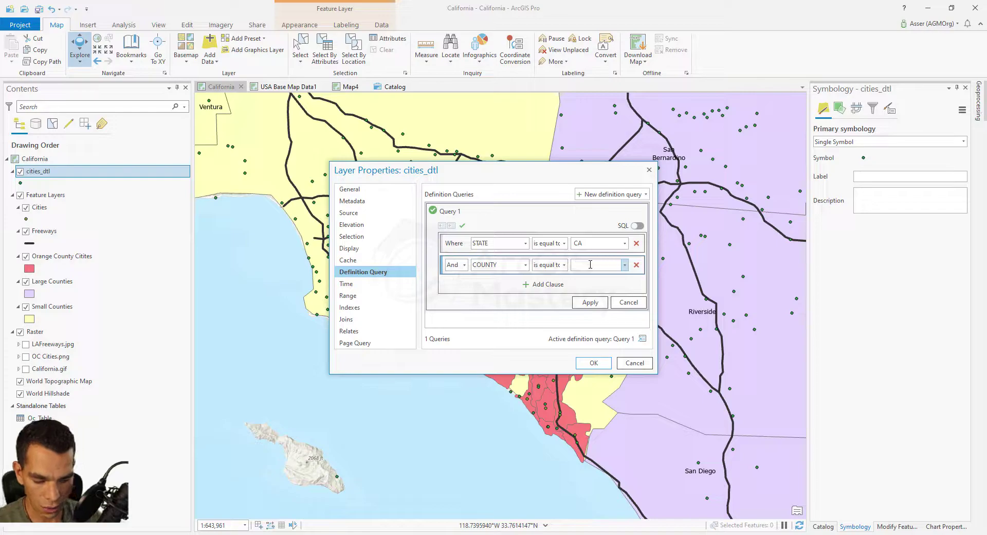
type("Orange")
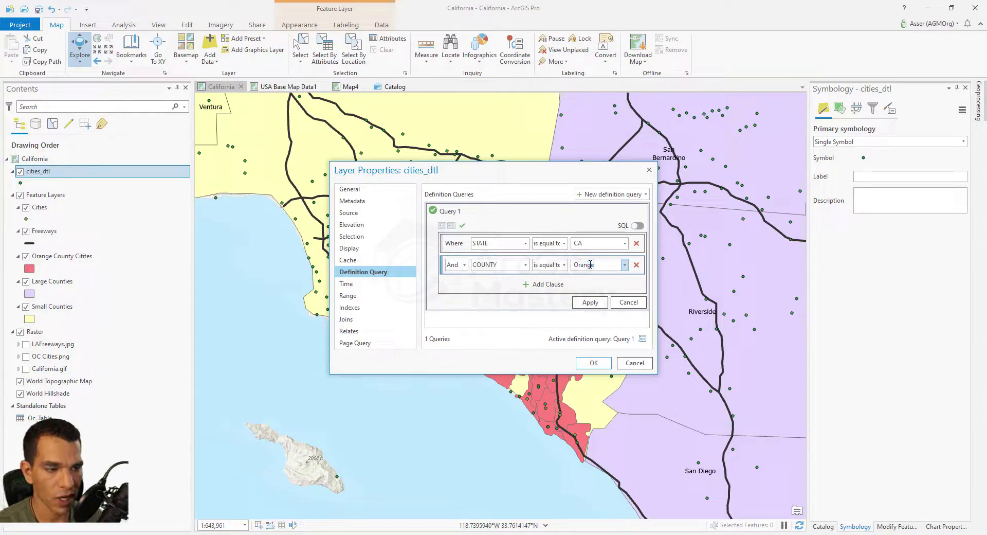
left_click(592, 303)
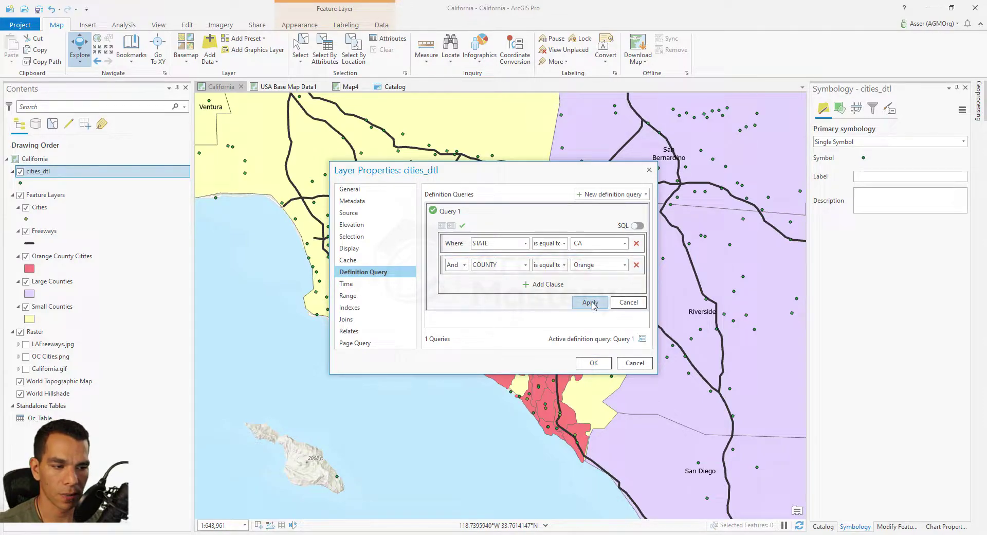
left_click(590, 363)
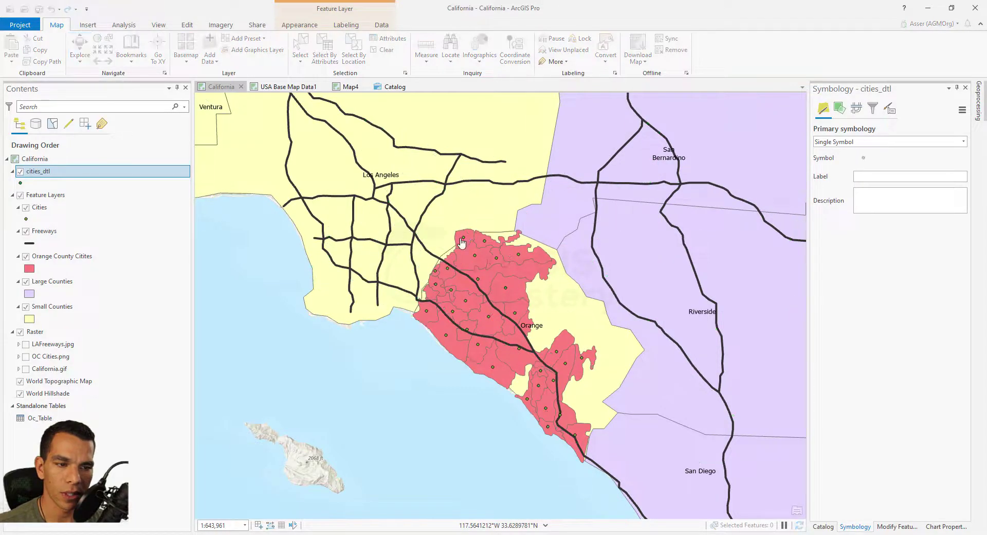
Delete the existing STATE and COUNTY definition query from the cities_dtl layer properties.
left_click_drag(420, 293, 378, 237)
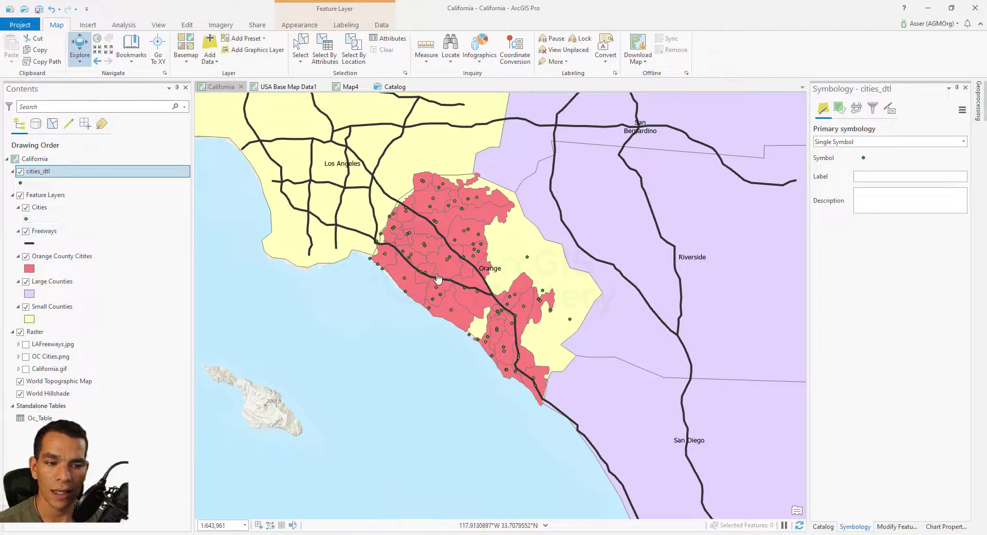
mouse_move(454, 278)
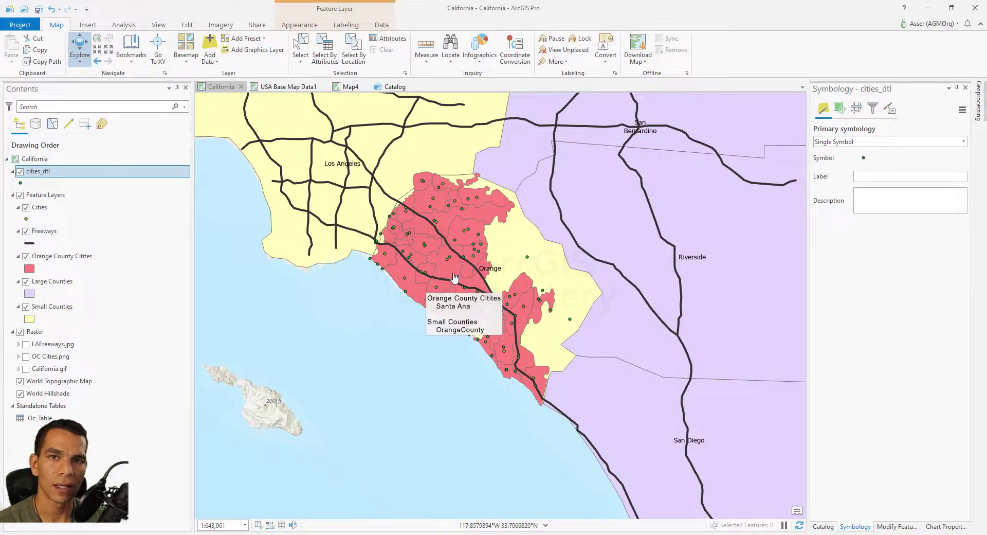
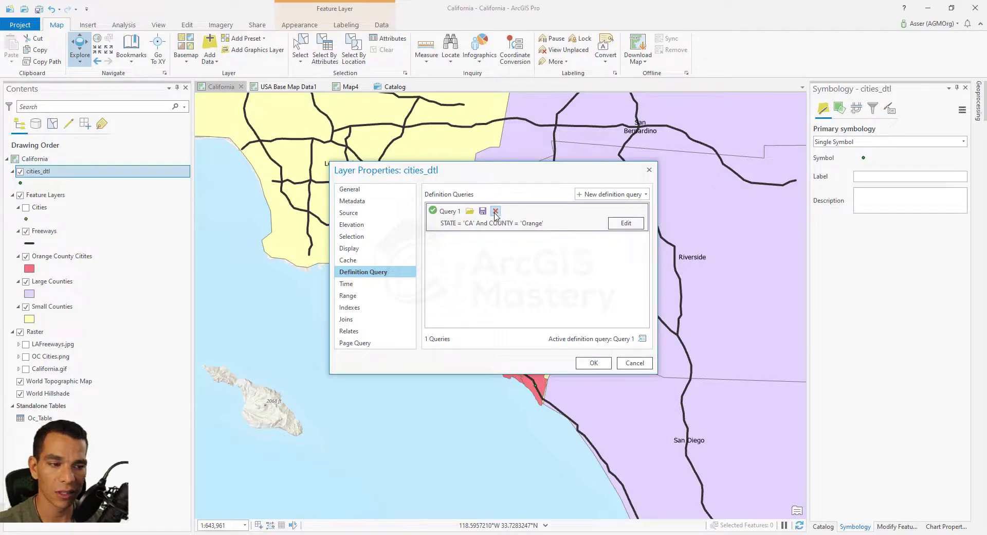
left_click(495, 212)
left_click(528, 294)
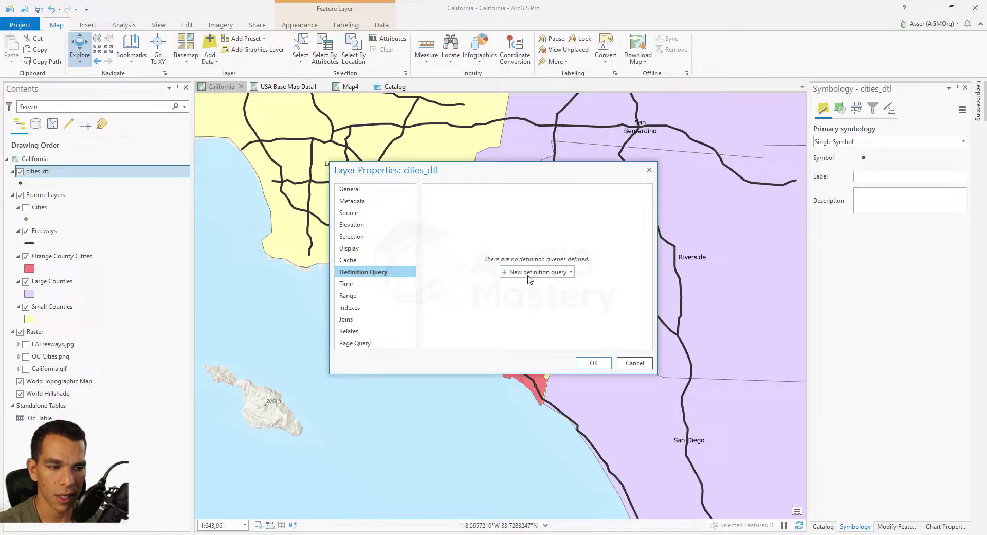
Add a new definition query to cities_dtl in SQL mode and replace its default expression with STATE = 'CA'.
left_click(530, 273)
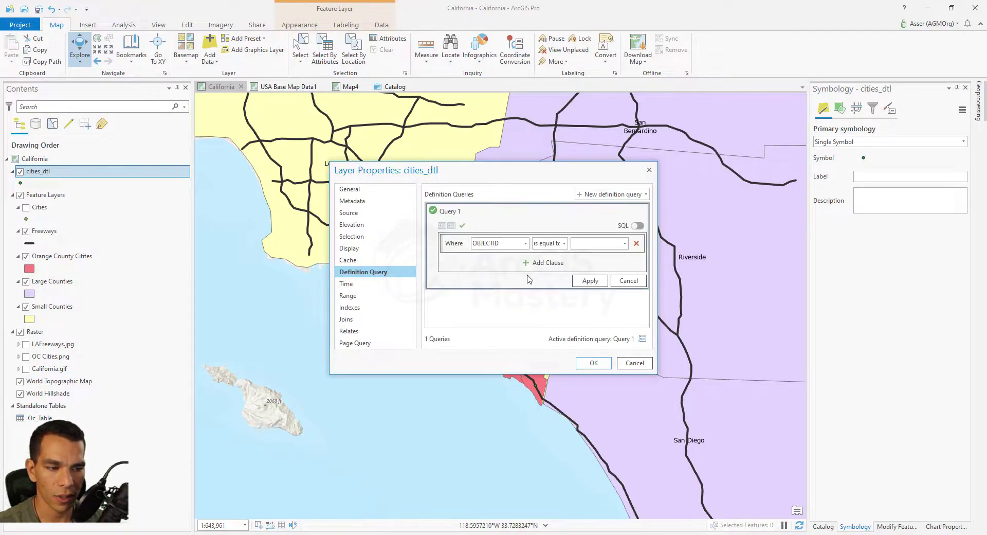
left_click(638, 226)
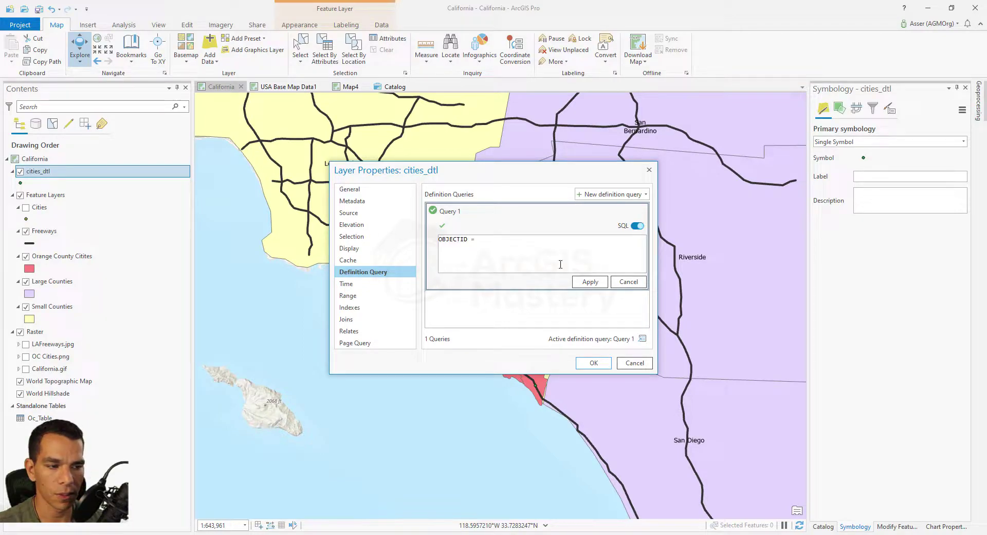
type("STATE = 'California' And COUNTY = 'Orange'")
key("ctrl+a")
key("BackSpace")
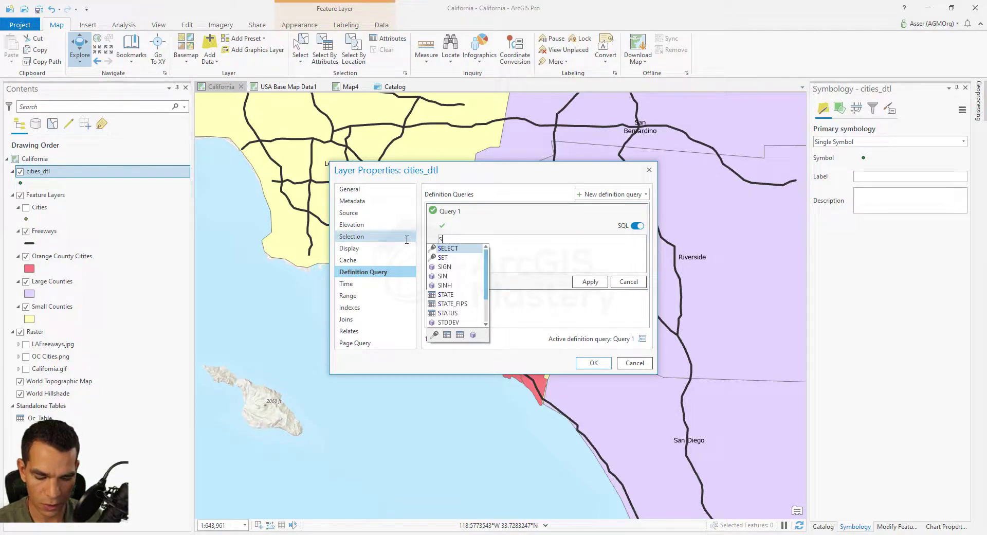
type("STATE = 'CA'")
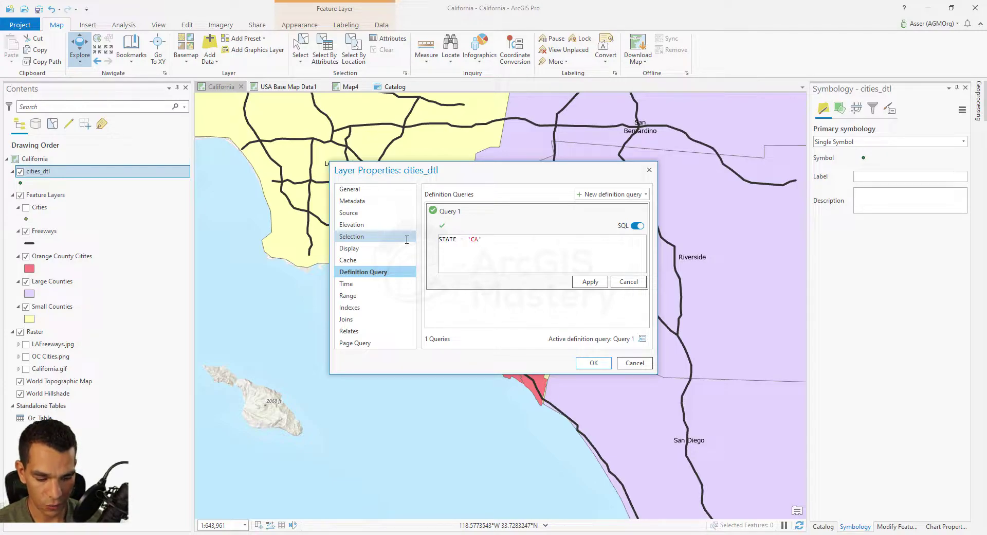
Extend the SQL expression with AND COUNTY = 'Riverside'.
type(" AND")
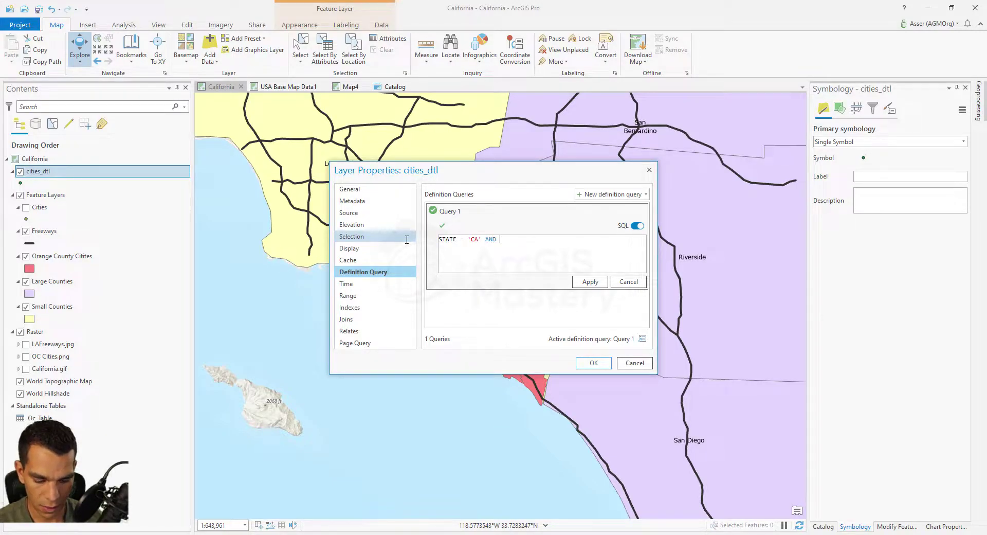
type(" COUNTY")
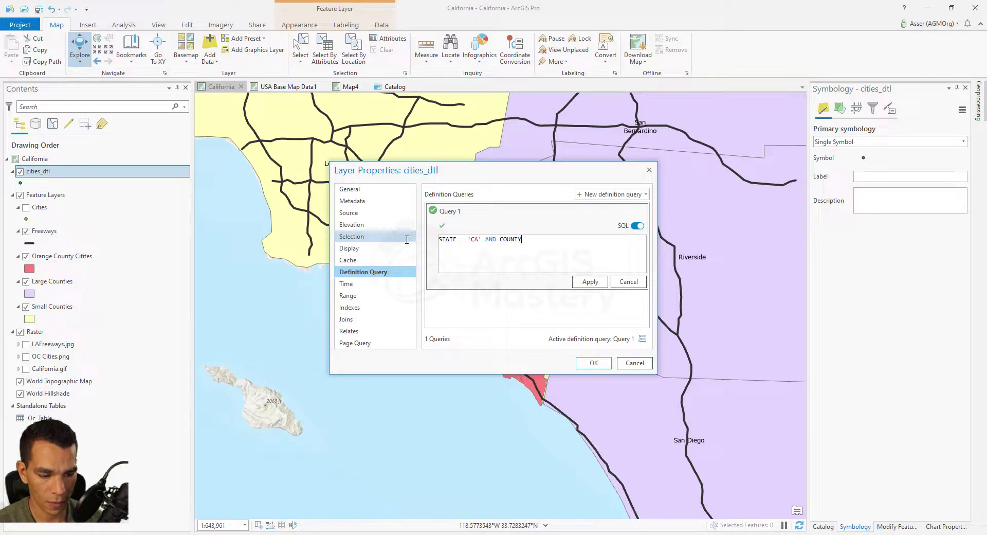
type(" = '")
type("Orange")
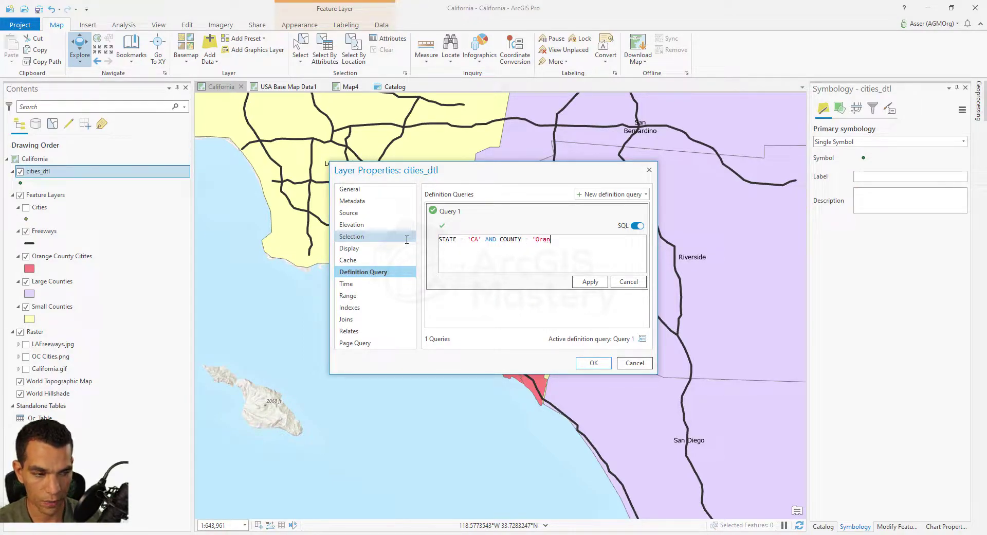
key("BackSpace")
key("BackSpace")
key("BackSpace")
key("BackSpace")
key("BackSpace")
key("BackSpace")
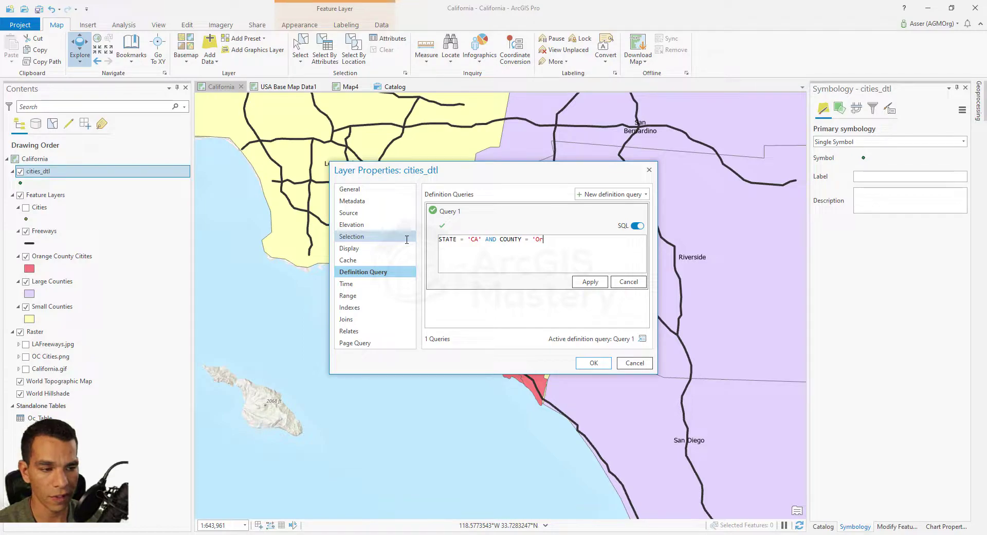
type("R")
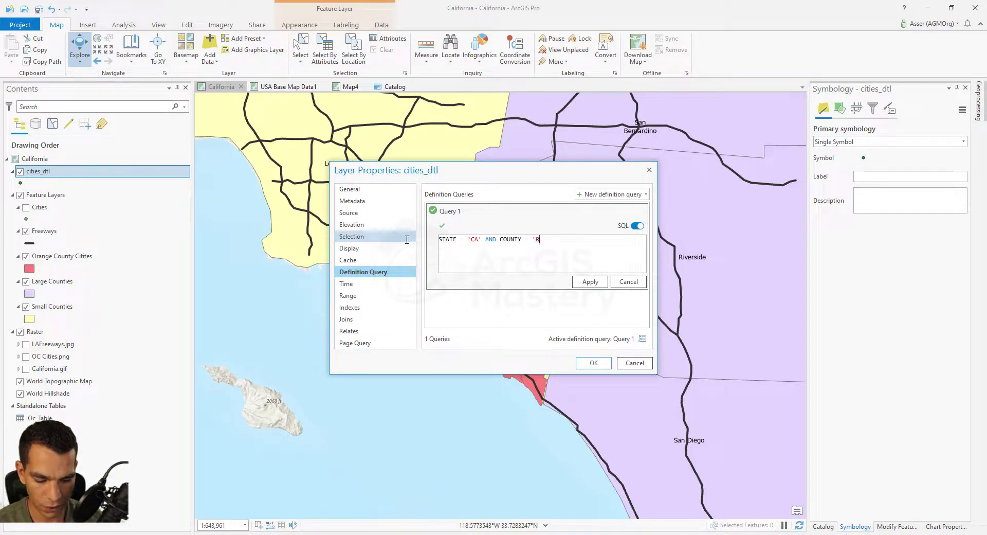
type("iverside")
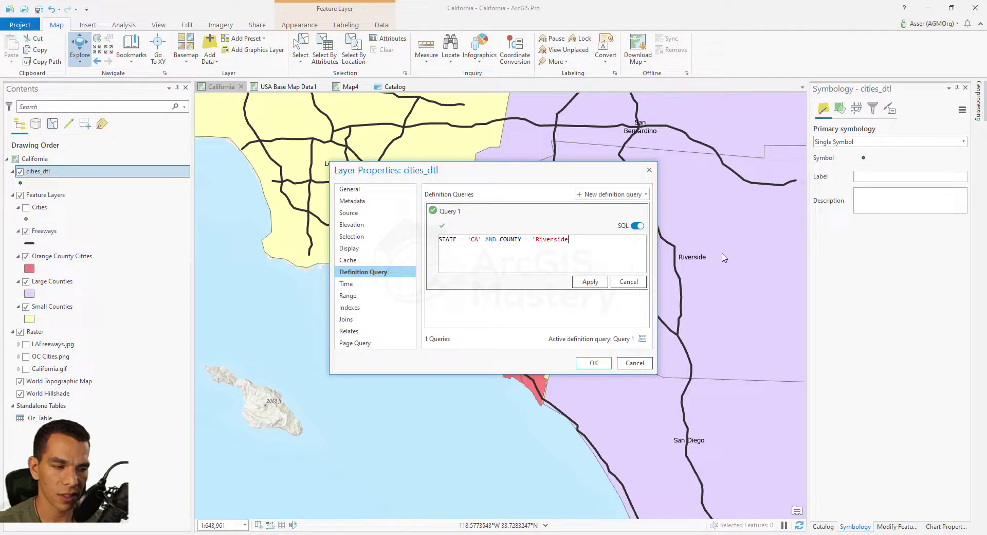
type("'")
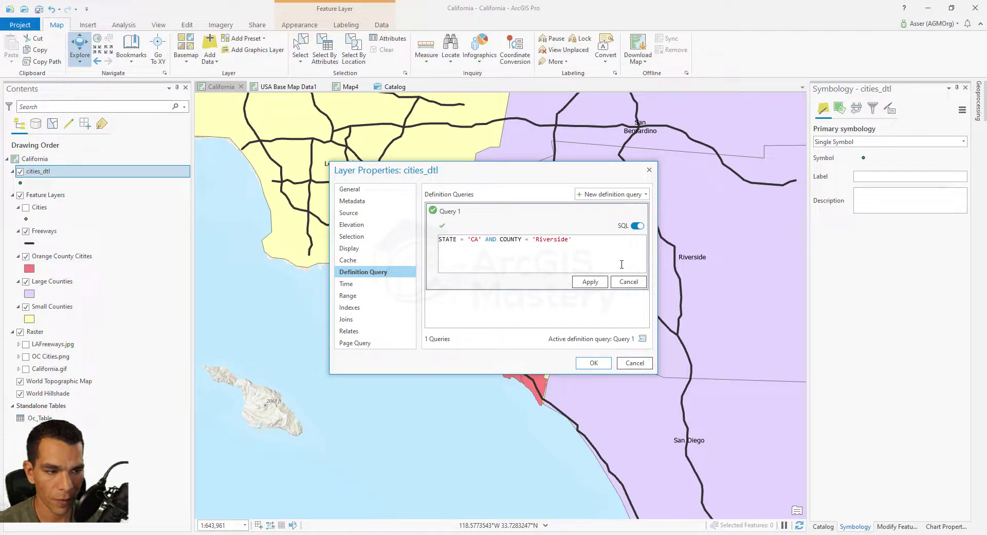
Apply the SQL definition query to cities_dtl and inspect the filtered city points across Riverside and Orange counties.
left_click(590, 281)
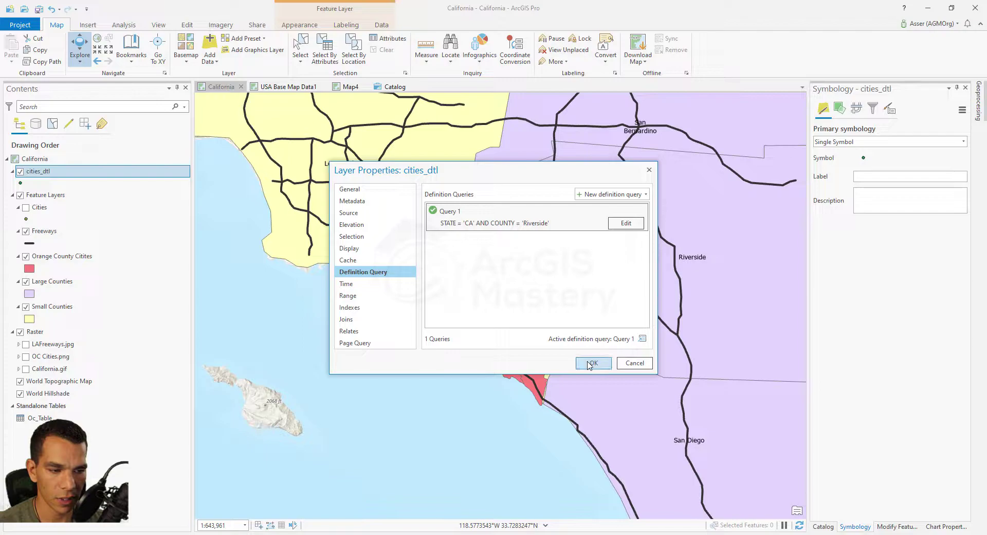
left_click(591, 364)
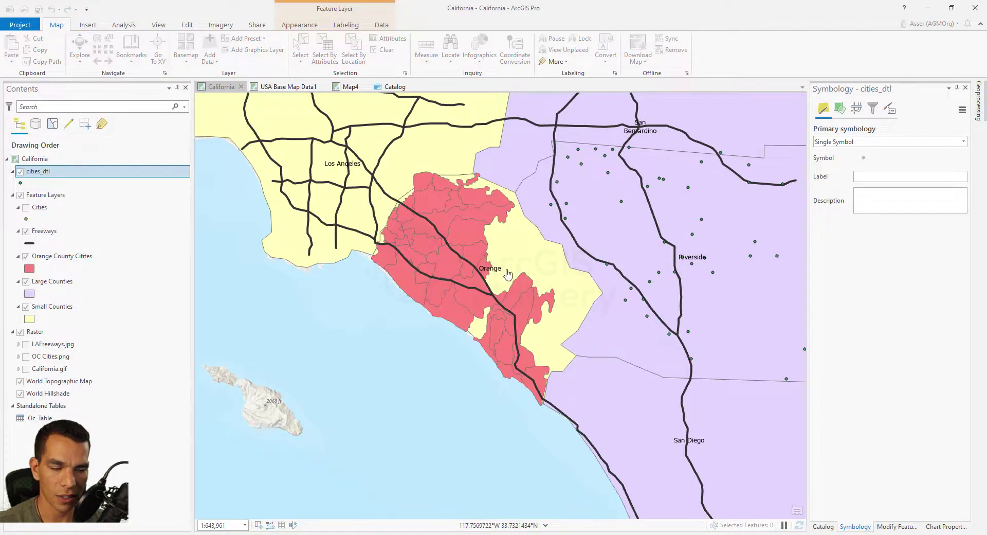
left_click_drag(586, 350, 319, 324)
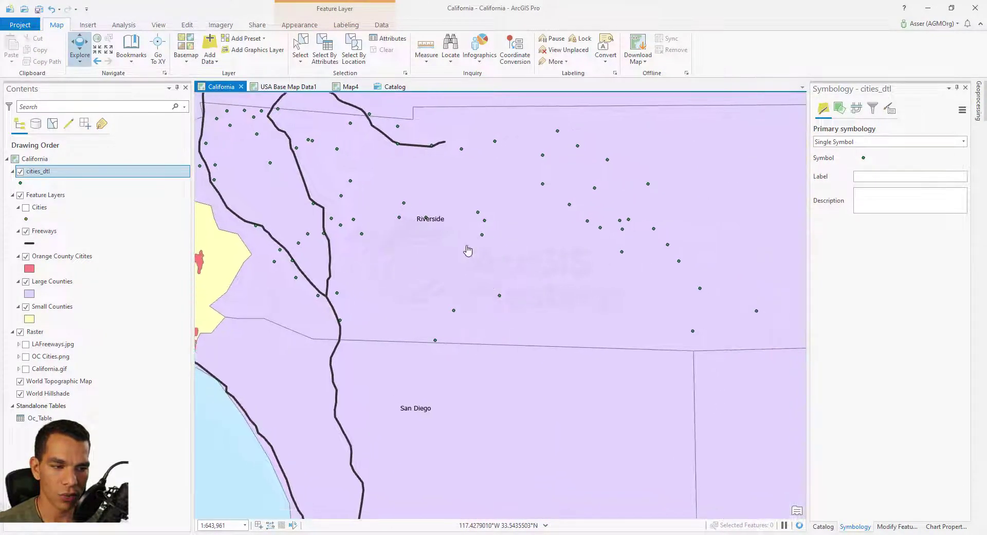
scroll(408, 281, "down", 3)
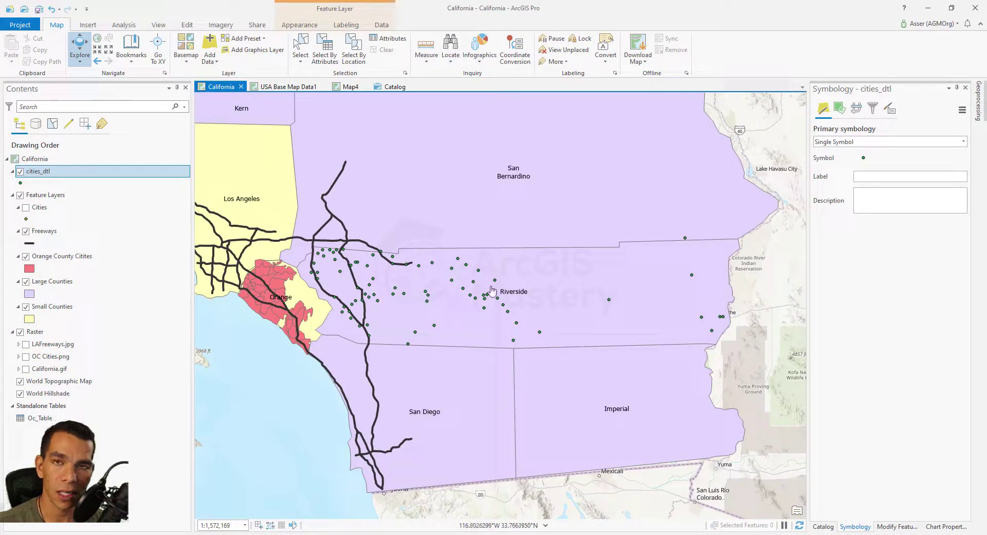
left_click_drag(329, 349, 437, 308)
scroll(437, 307, "up", 2)
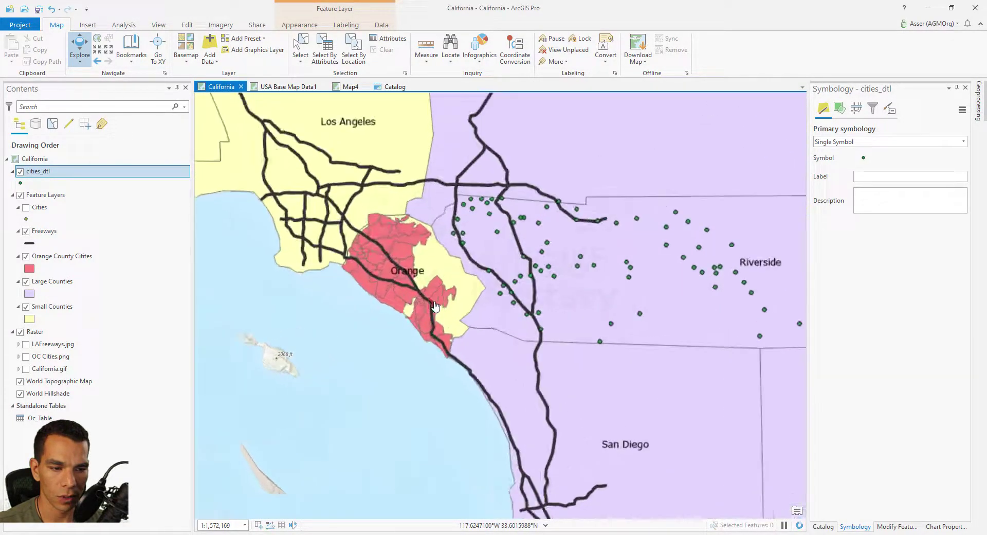
scroll(434, 306, "up", 3)
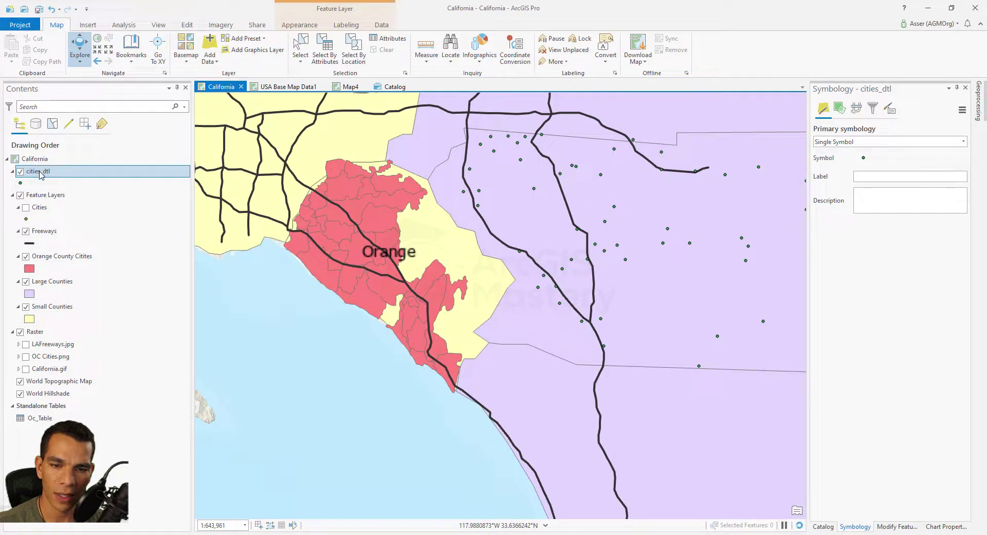
Edit Query 1 of cities_dtl so its COUNTY clause is equal to Orange, and apply the clause change.
right_click(41, 174)
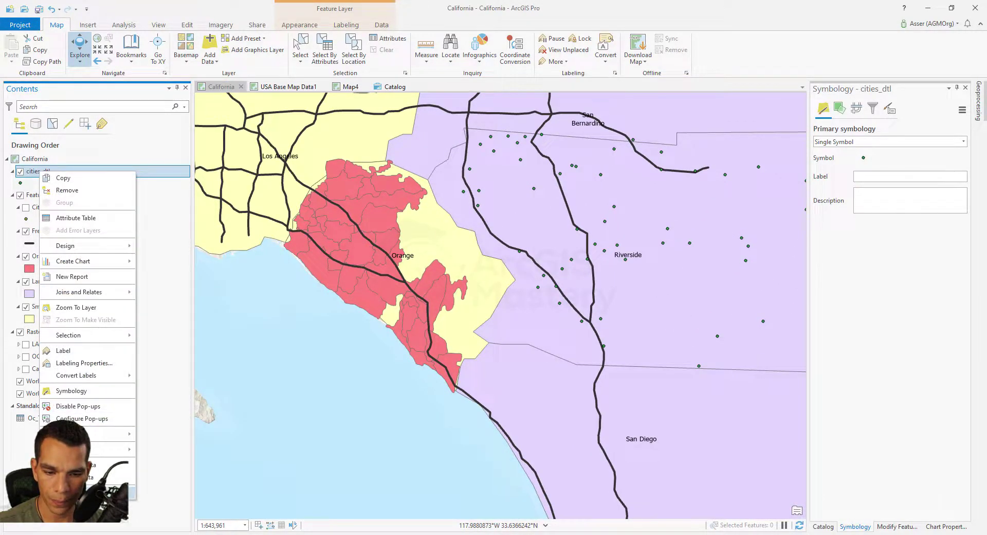
left_click(72, 492)
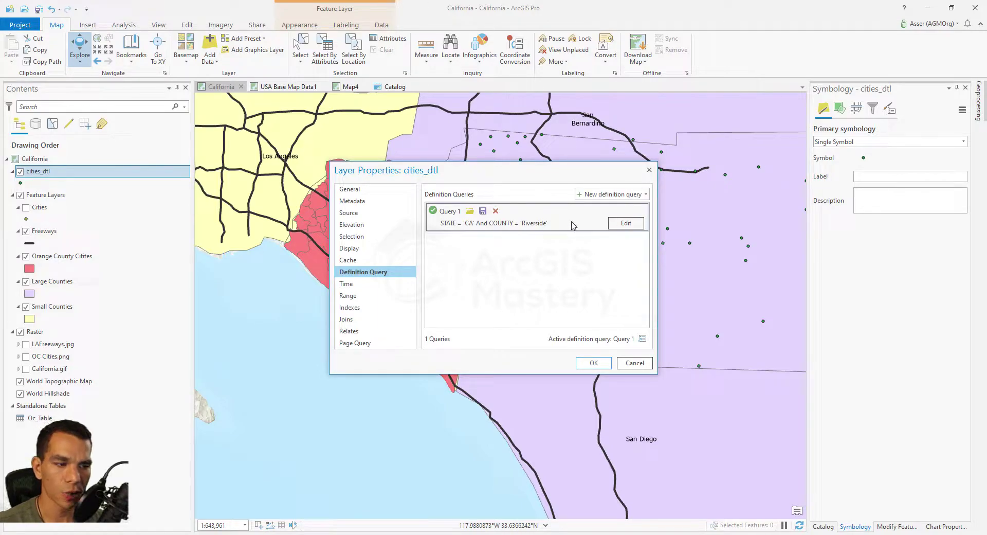
left_click(613, 226)
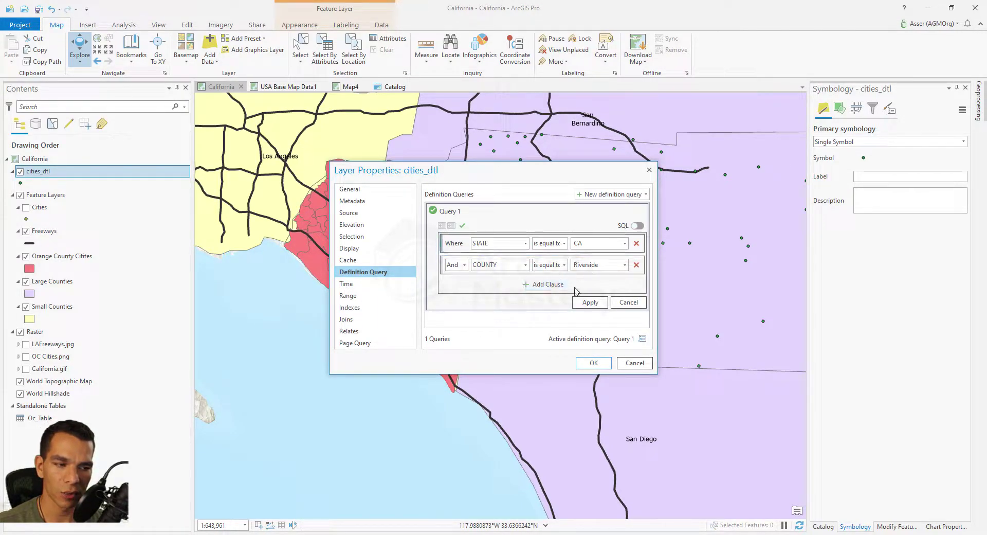
double_click(595, 266)
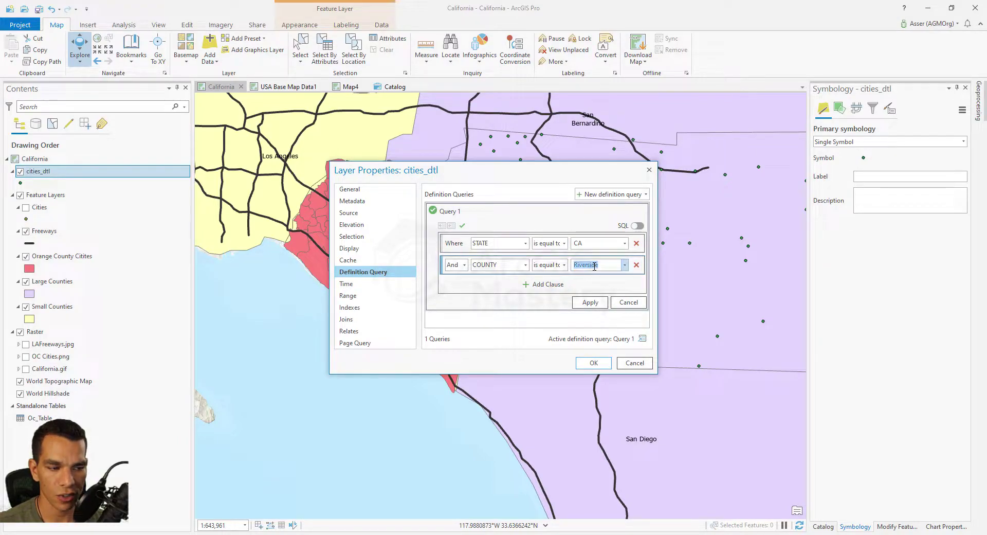
type("Orange")
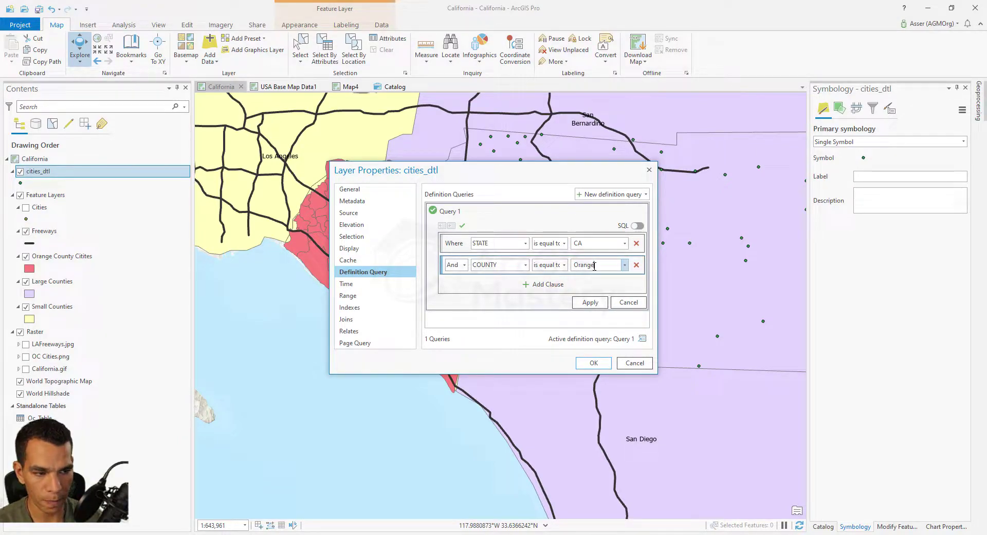
left_click(598, 305)
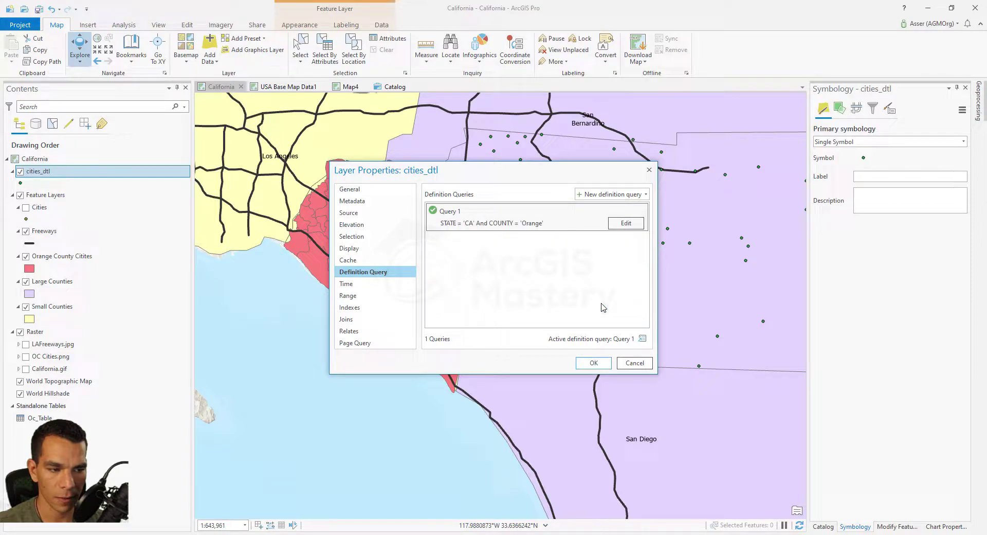
Add a second definition query to cities_dtl where STATE is equal to CA.
left_click(611, 195)
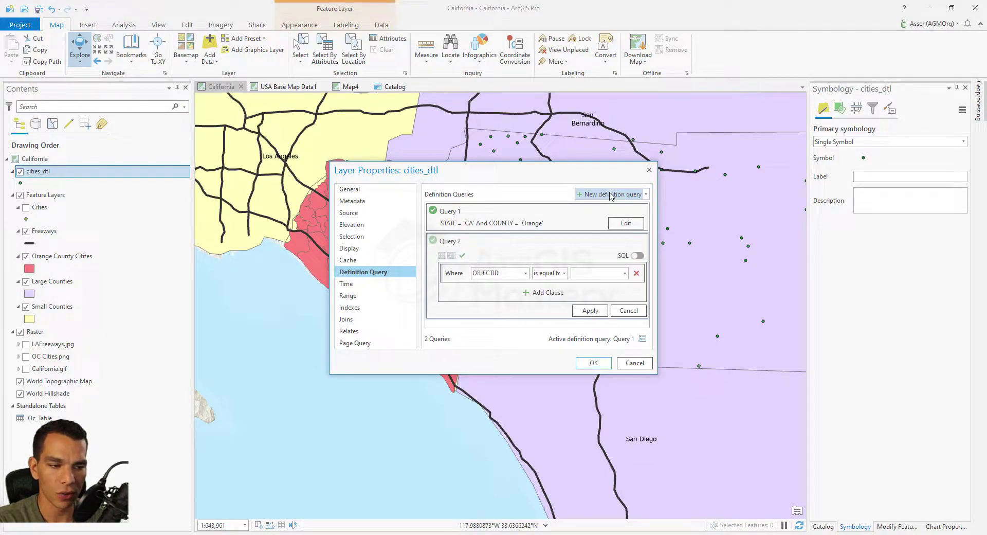
left_click(525, 273)
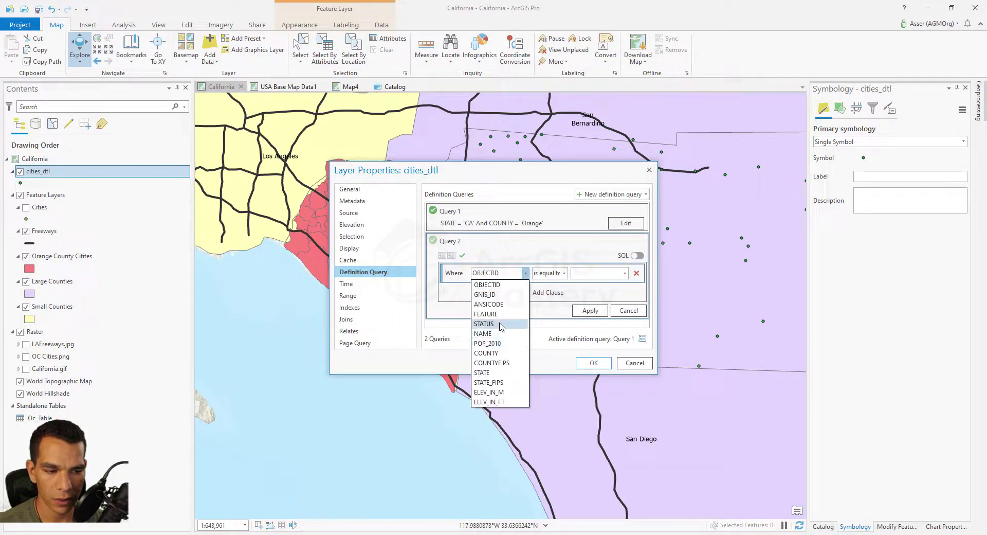
left_click(483, 372)
left_click(602, 274)
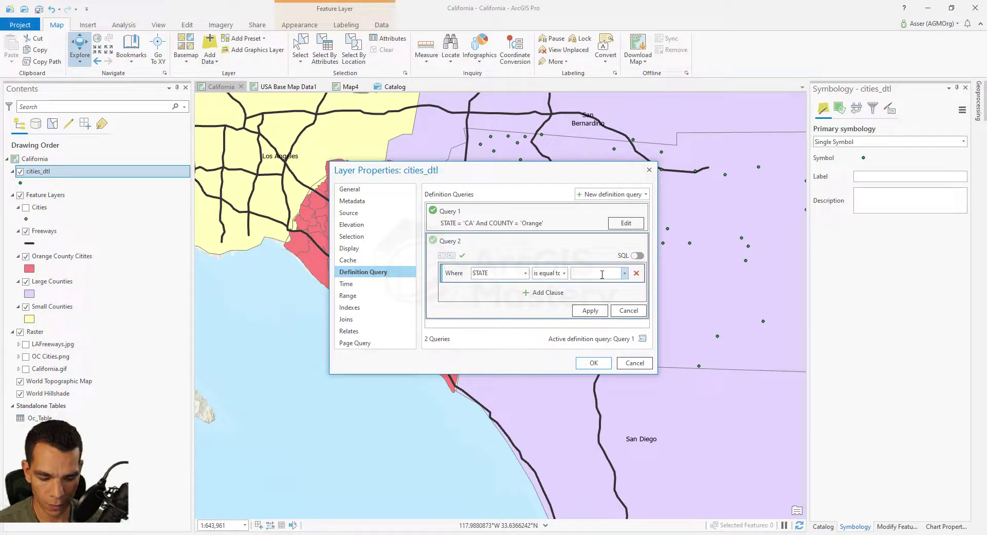
type("CA")
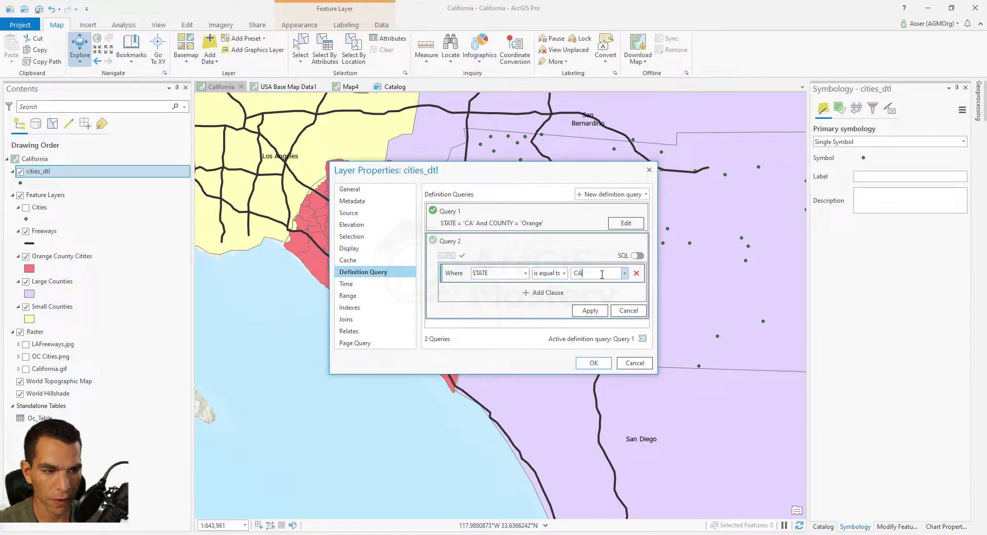
left_click(588, 311)
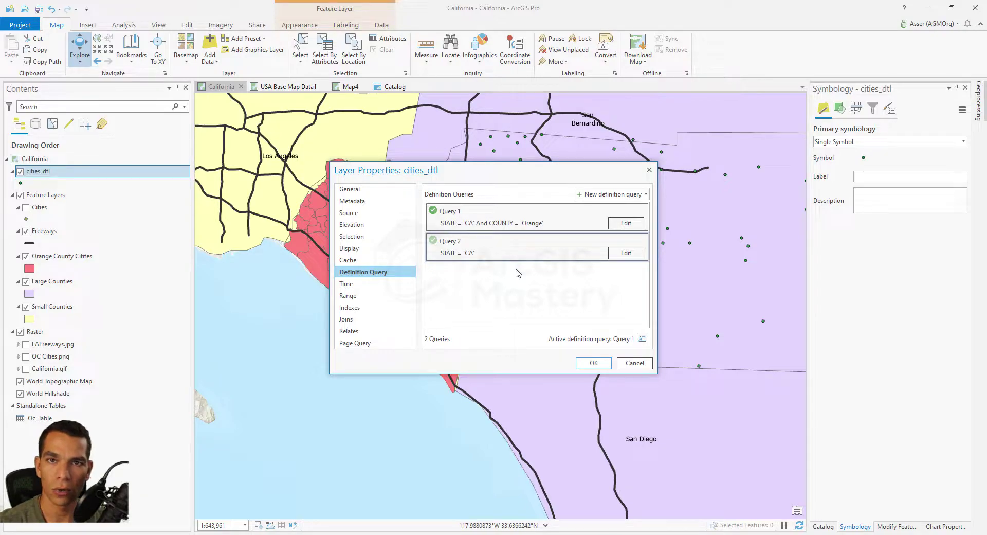
Make Query 2 the active definition query for cities_dtl and check the cities across the whole state.
left_click(433, 240)
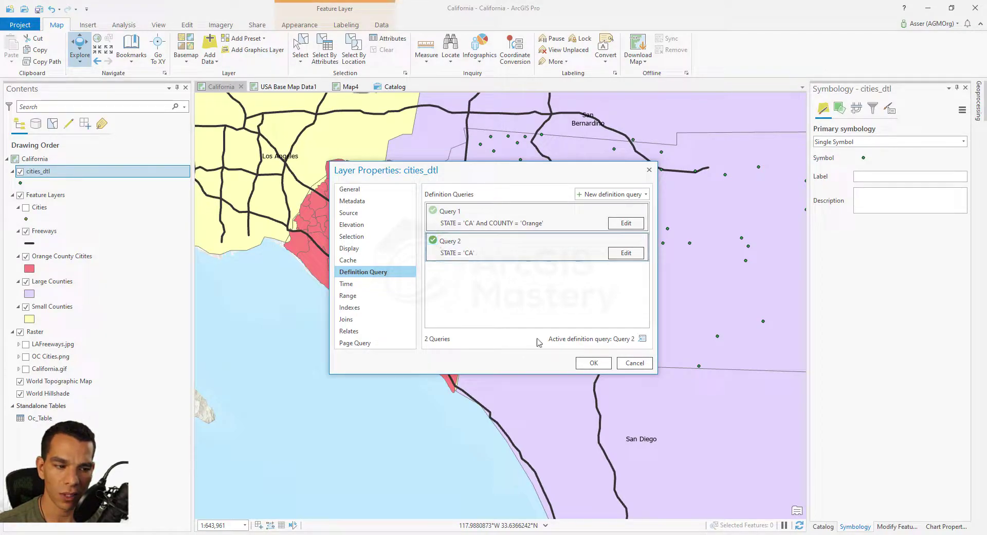
left_click(593, 363)
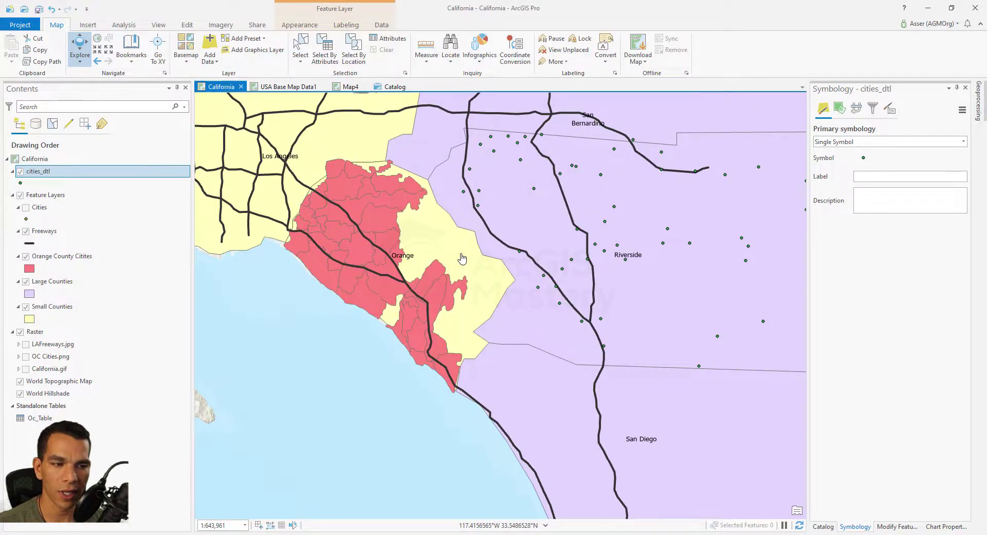
scroll(461, 255, "down", 5)
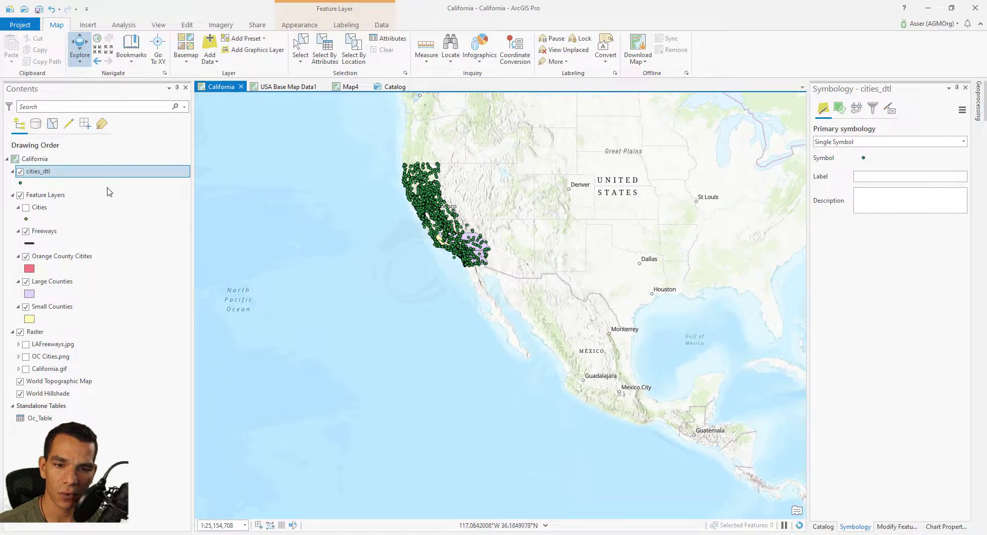
Switch the active definition query of cities_dtl to Query 1 and check the city points in Orange County.
right_click(44, 175)
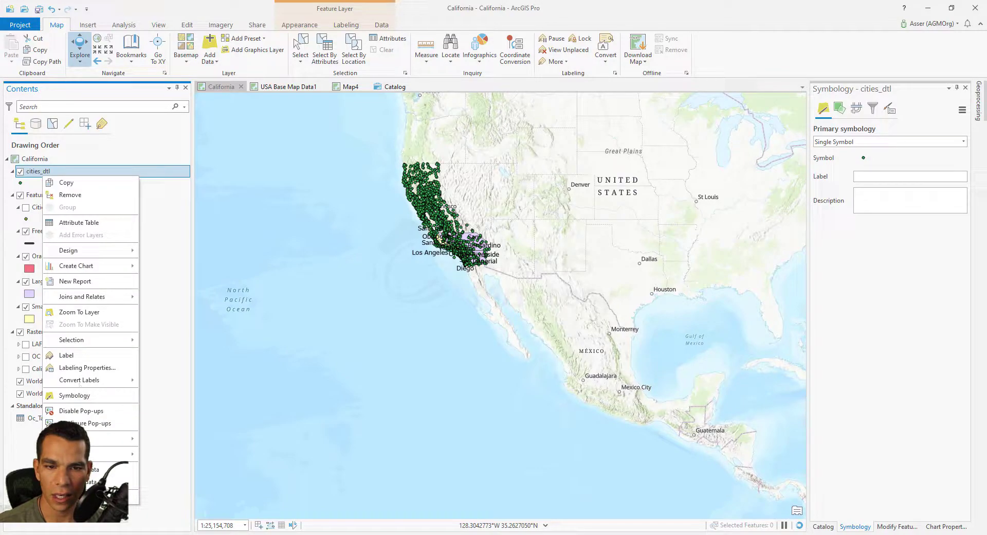
left_click(82, 497)
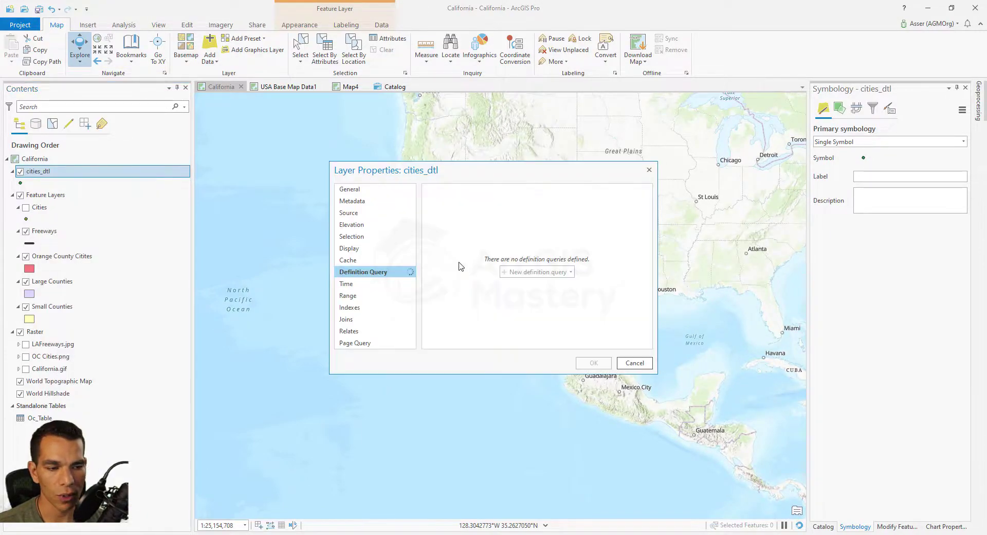
left_click(434, 211)
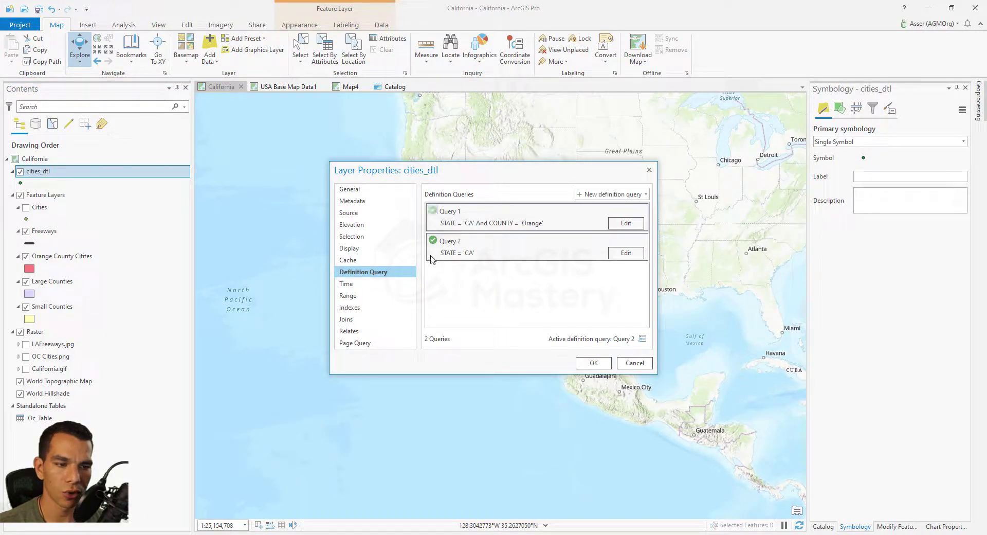
left_click(593, 362)
scroll(455, 255, "up", 3)
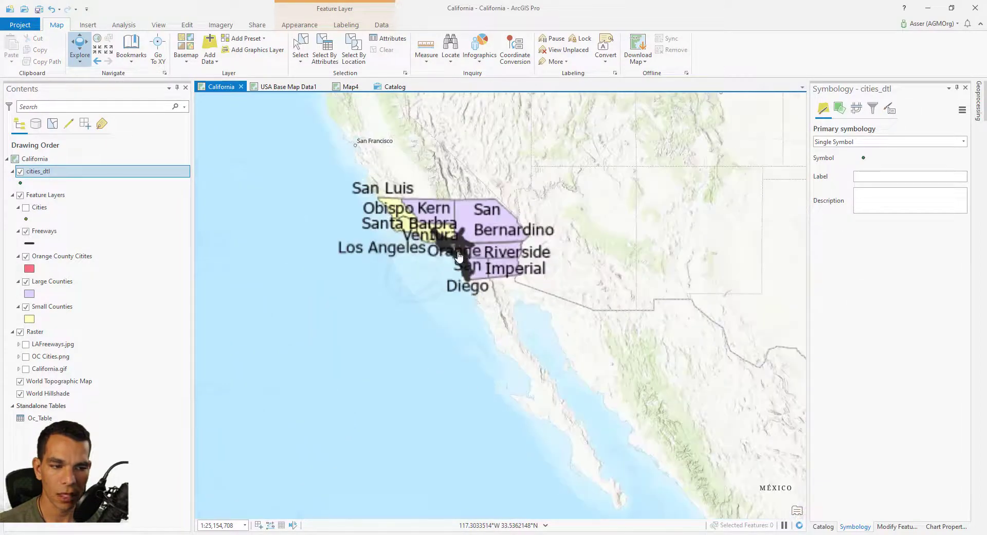
scroll(454, 256, "up", 6)
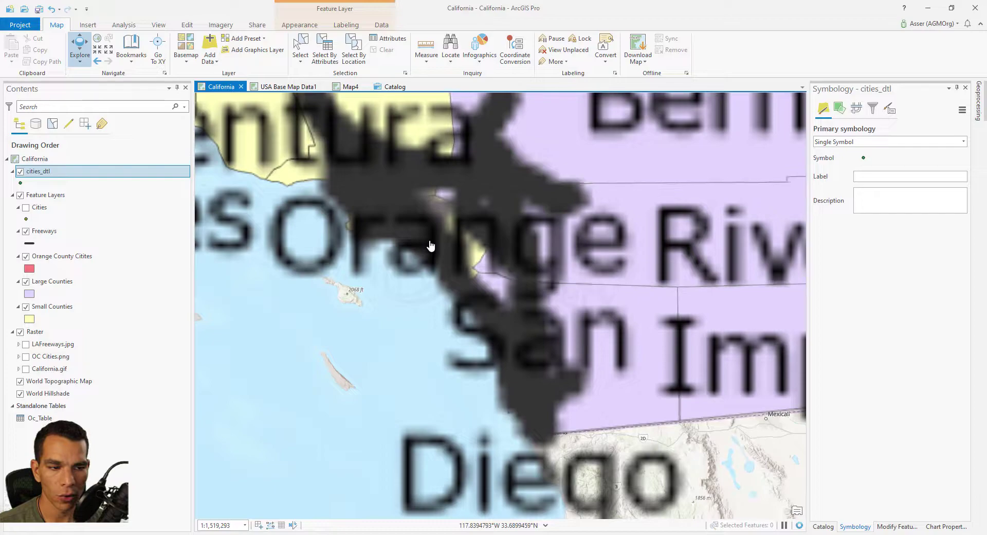
scroll(431, 248, "up", 2)
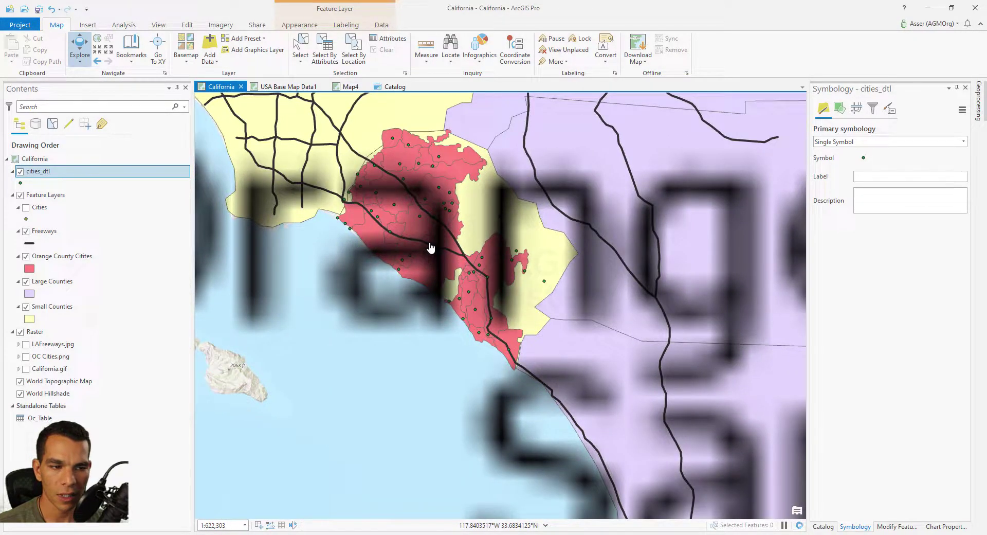